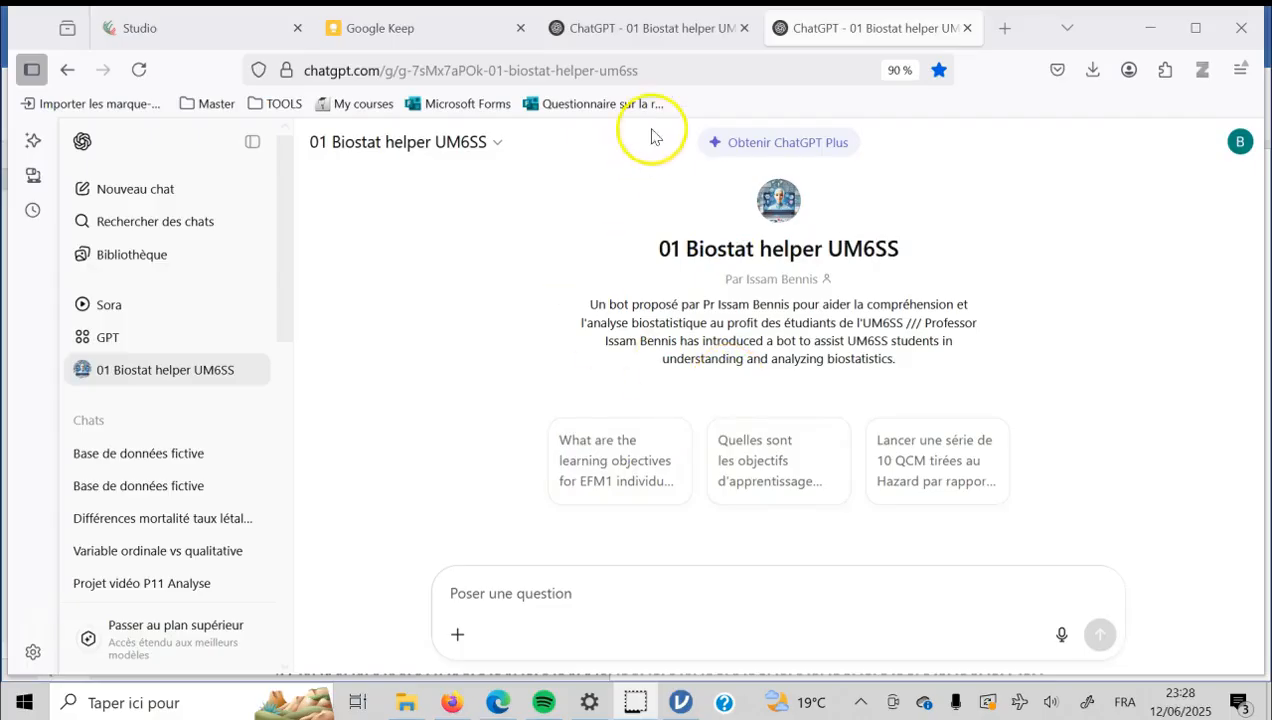
- Review the ChatGPT conversation requesting a fictitious 100-person database, down to the Excel file download link
left_click(645, 30)
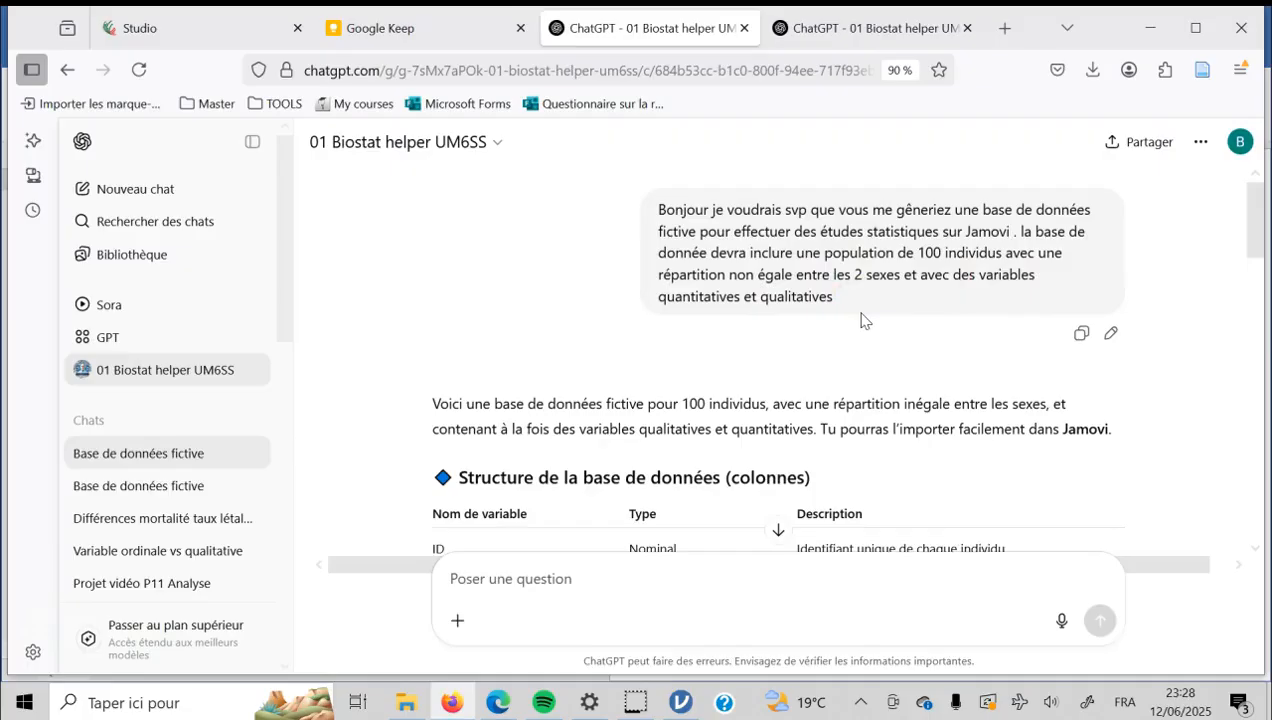
scroll(862, 319, "down", 2)
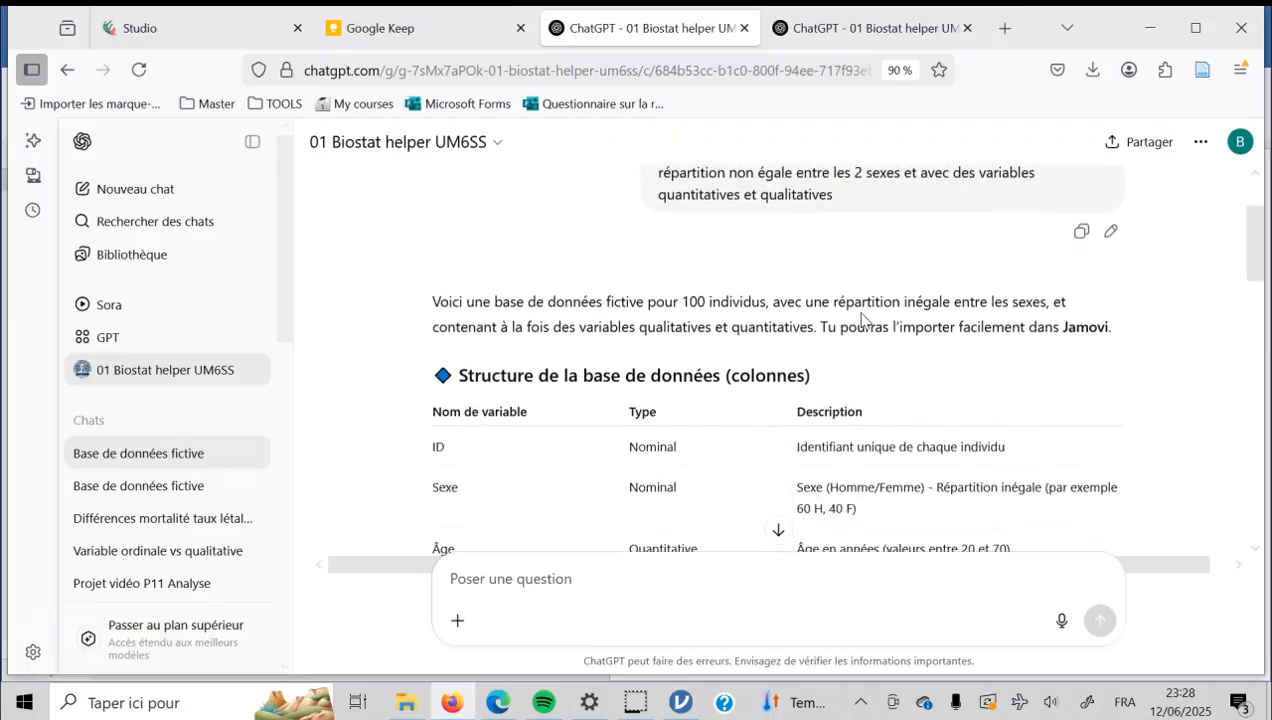
scroll(862, 319, "down", 10)
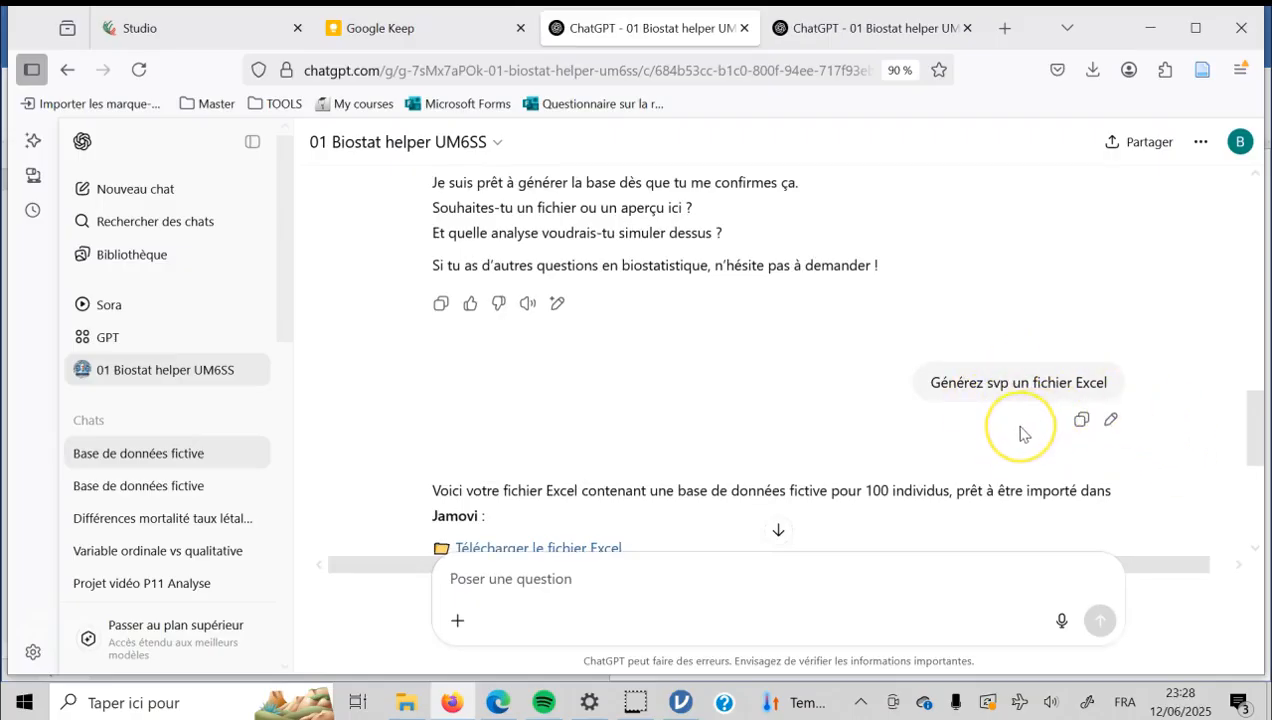
scroll(1025, 433, "down", 1)
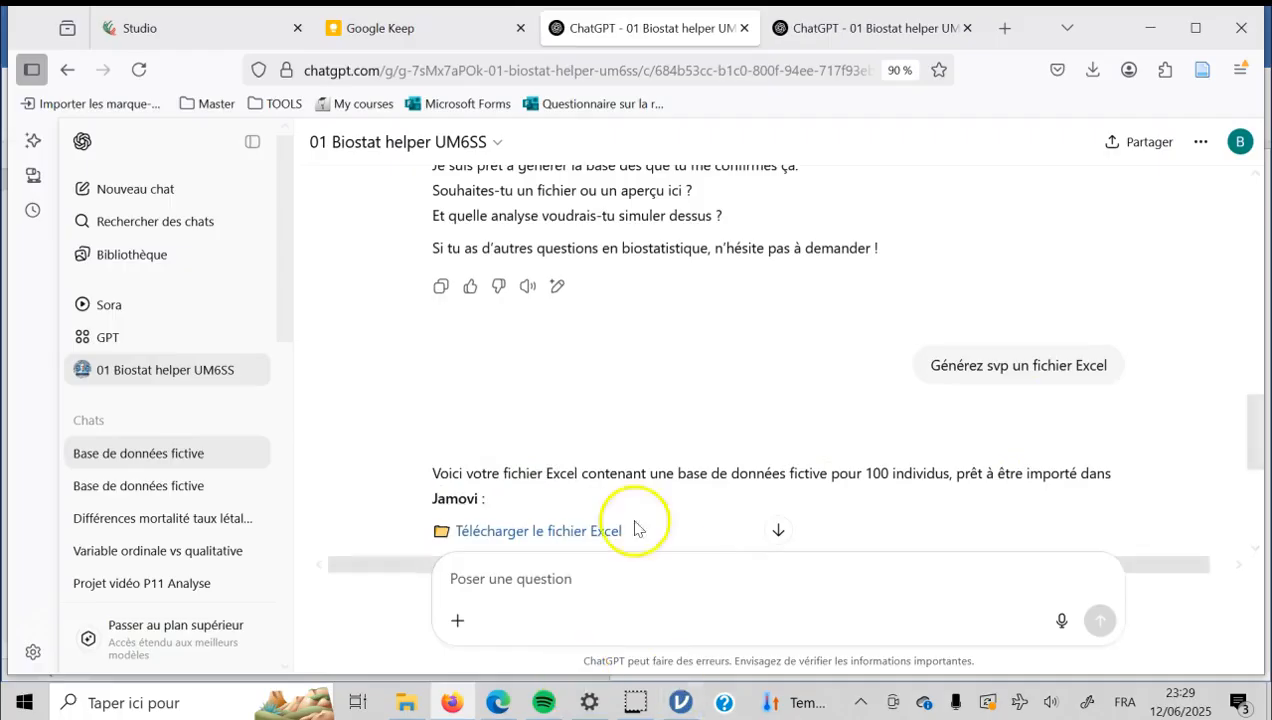
- Switch to jamovi, open the recent file Base_fictive_Biostat_Jamovi.xlsx, and widen the data table to show every column
left_click(682, 700)
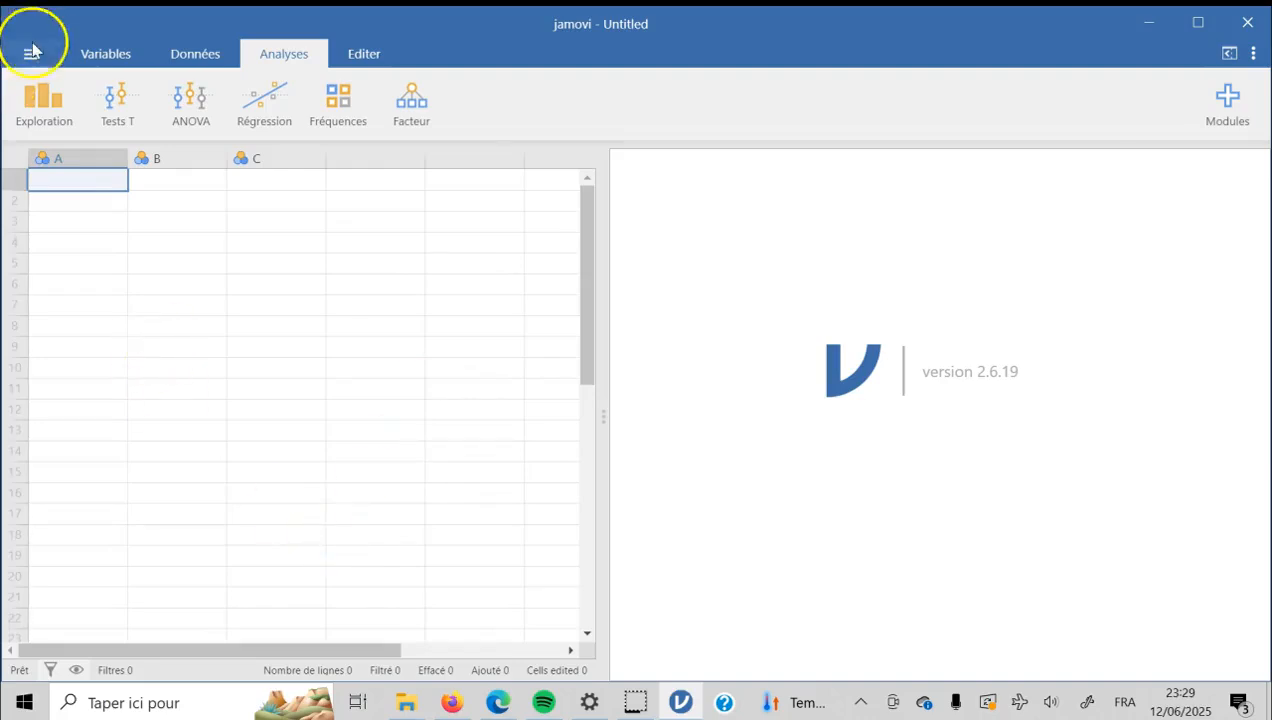
left_click(32, 55)
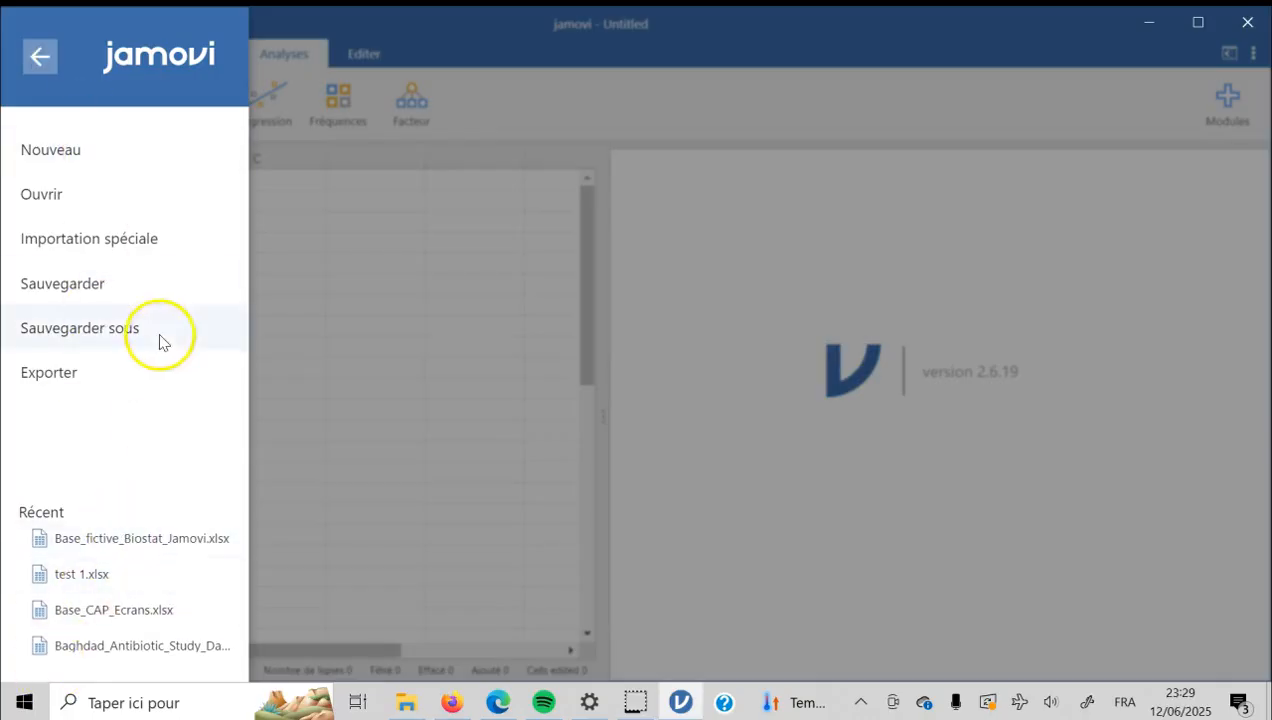
left_click(163, 191)
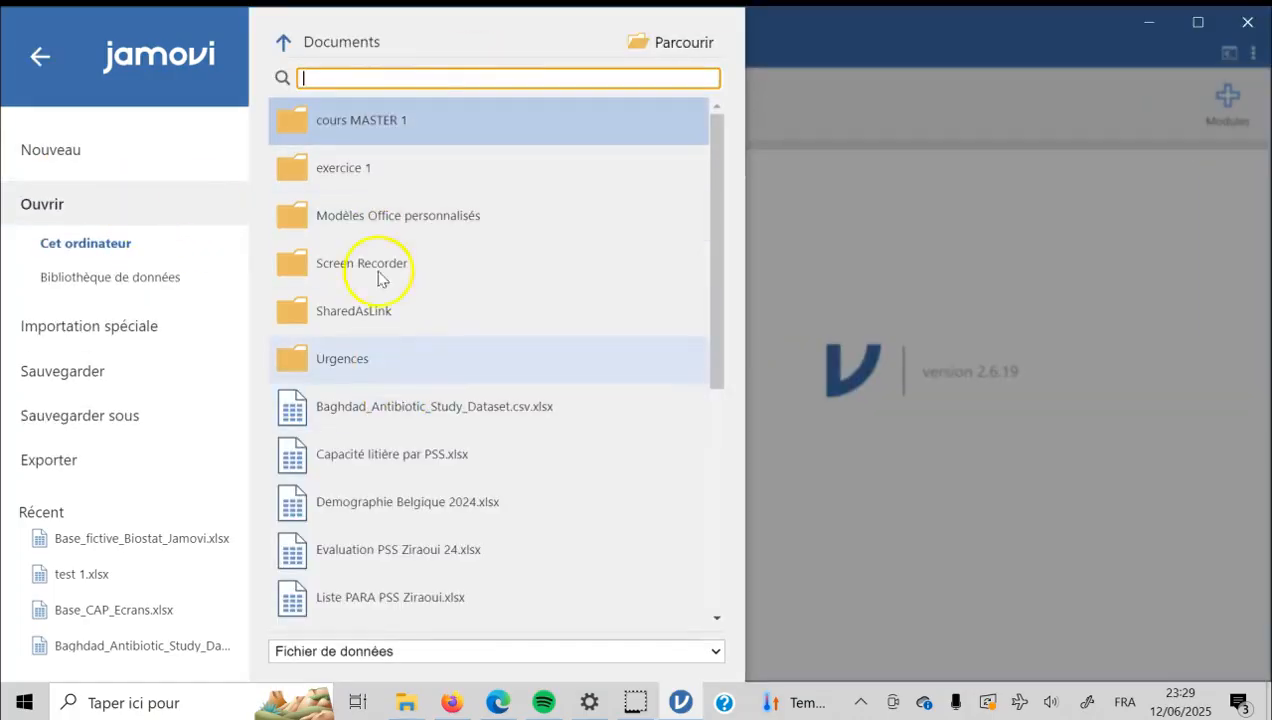
left_click(674, 50)
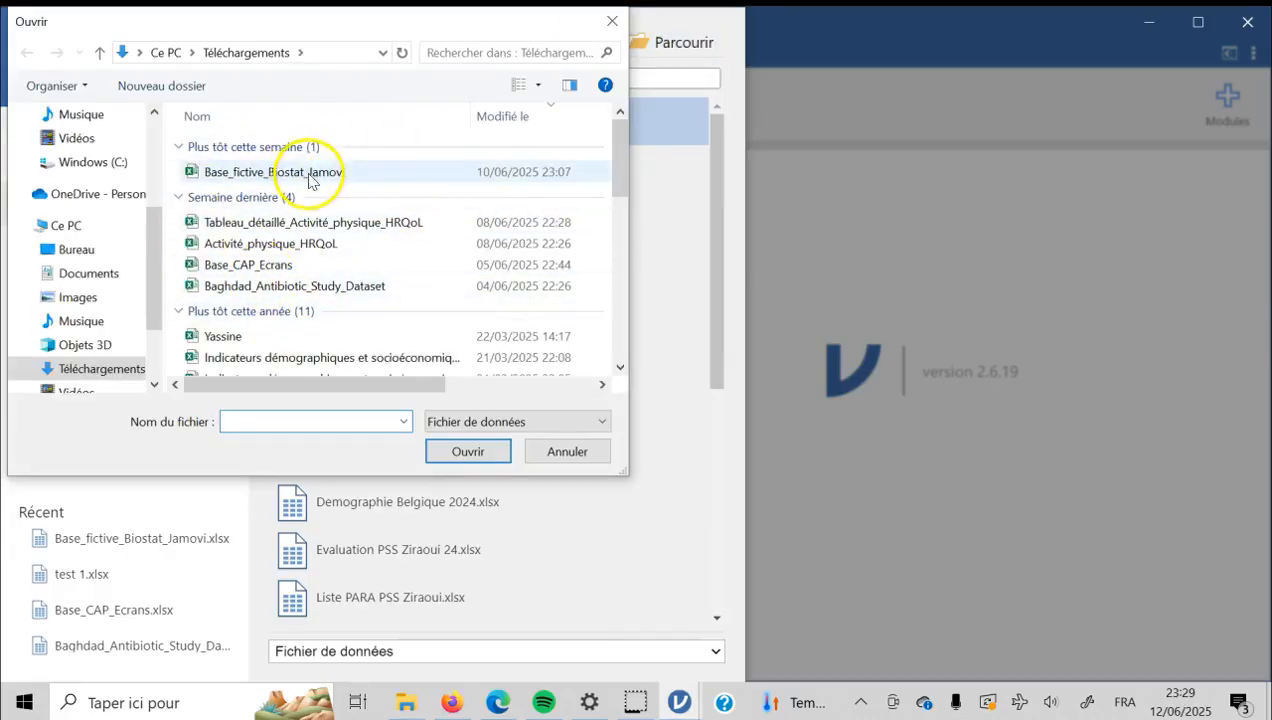
left_click(612, 20)
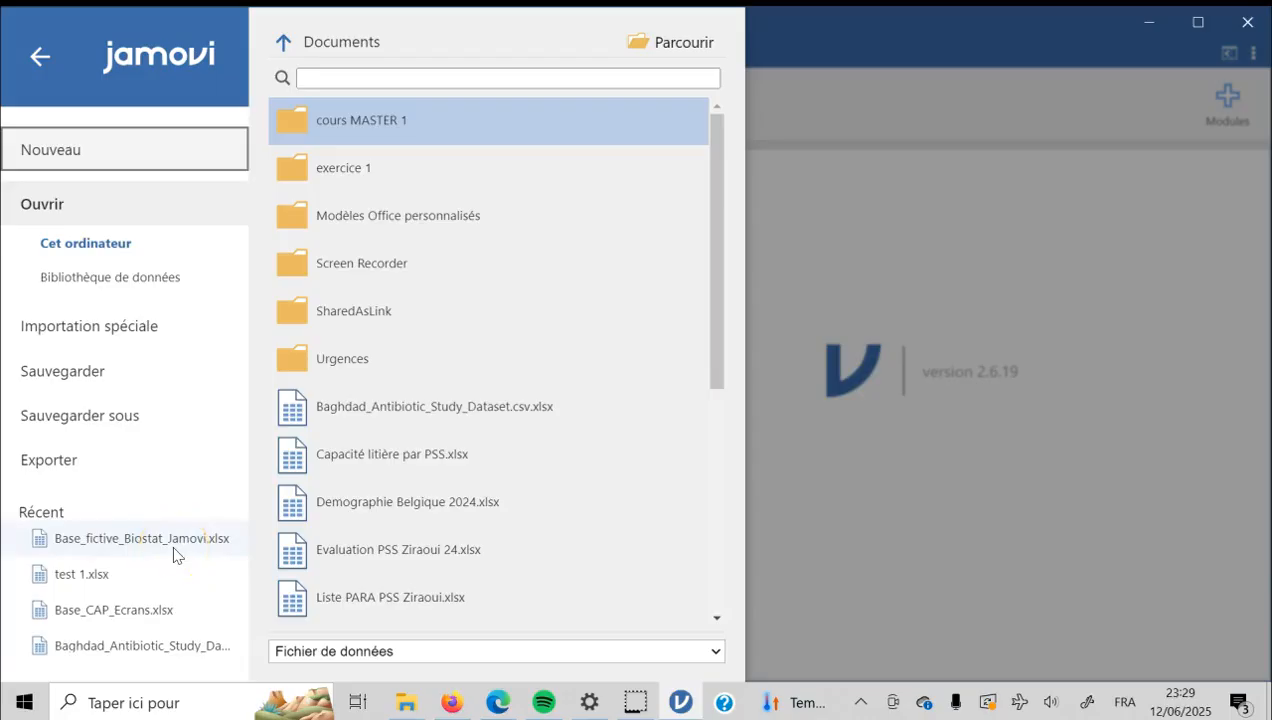
left_click(99, 541)
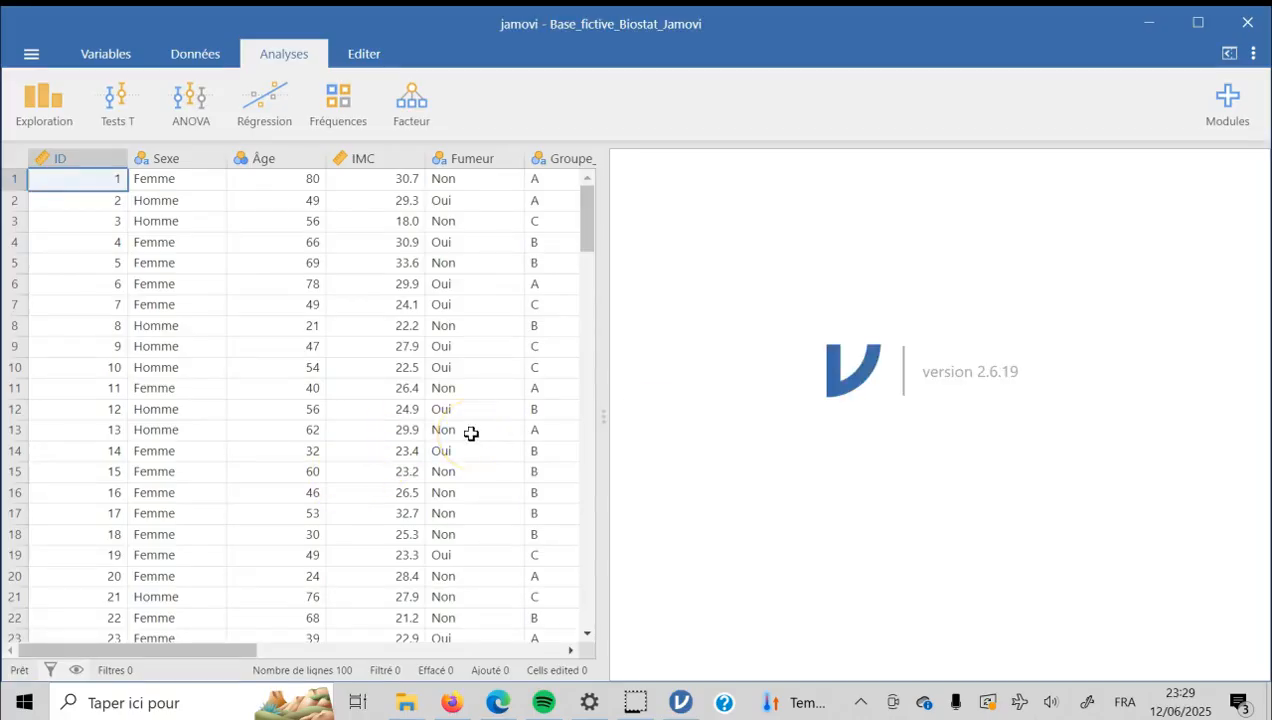
left_click_drag(599, 422, 924, 463)
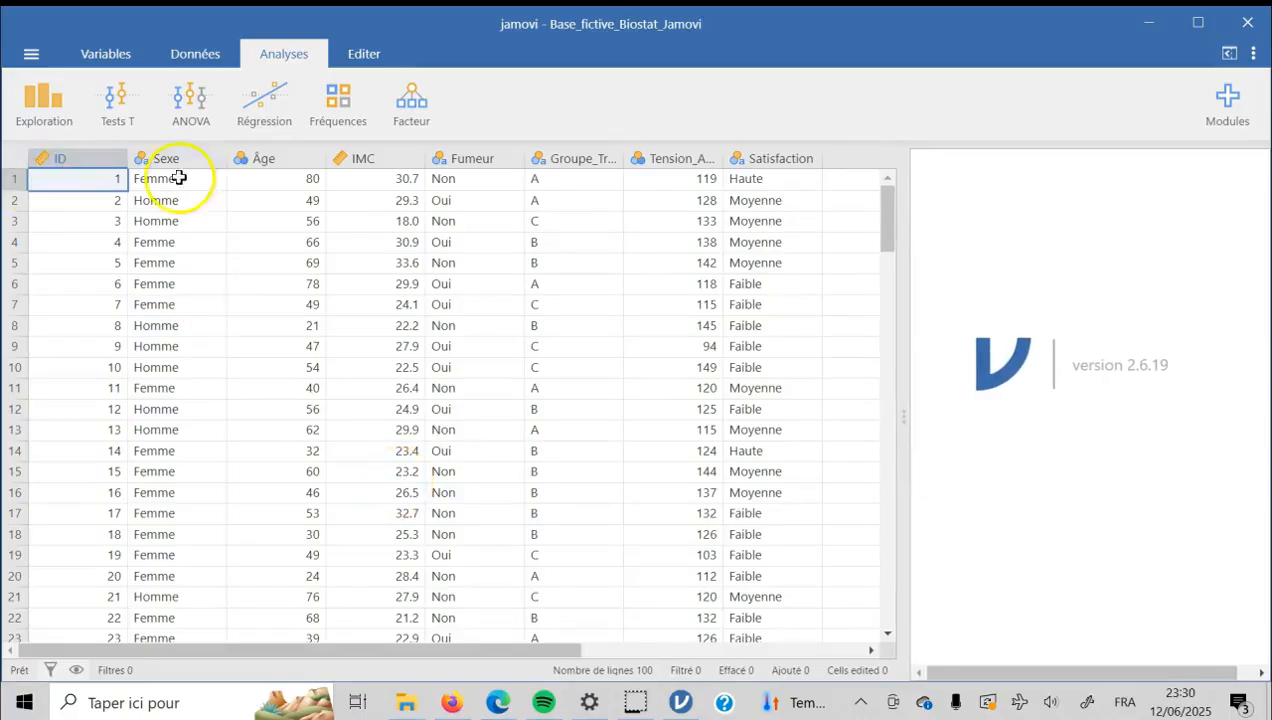
- Set the measure type of the ID variable to Identité
double_click(58, 163)
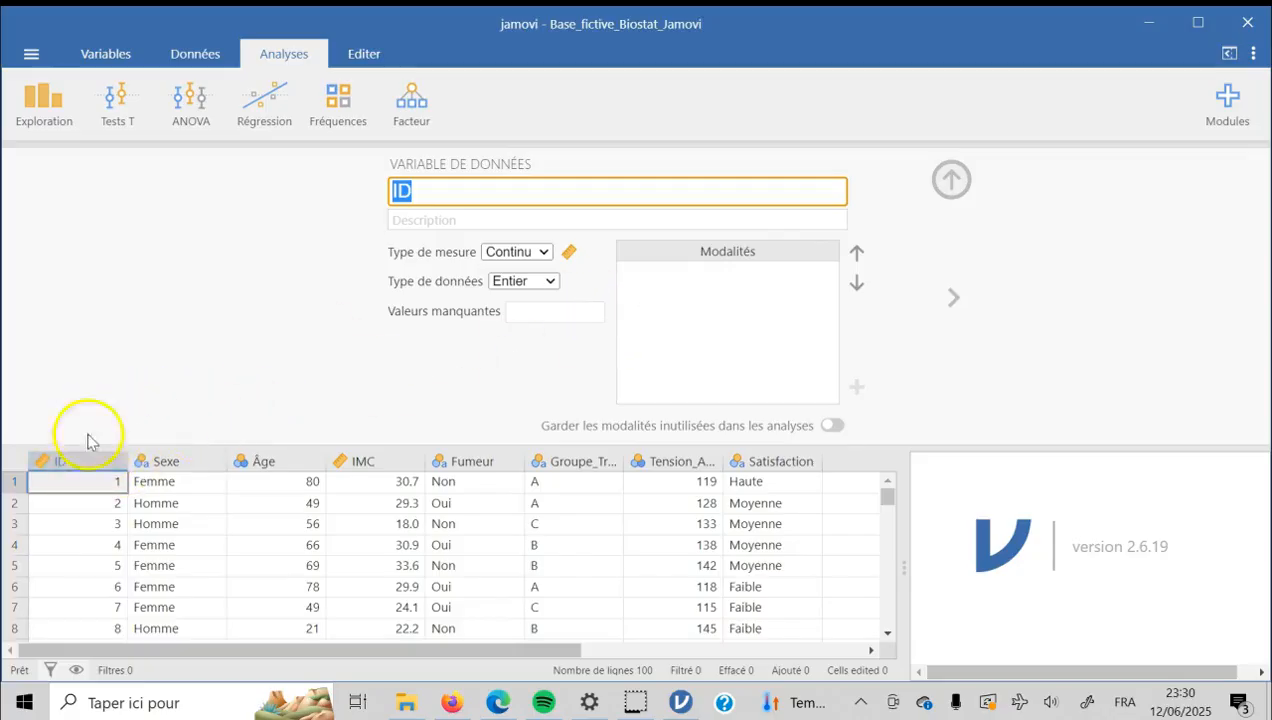
left_click(544, 252)
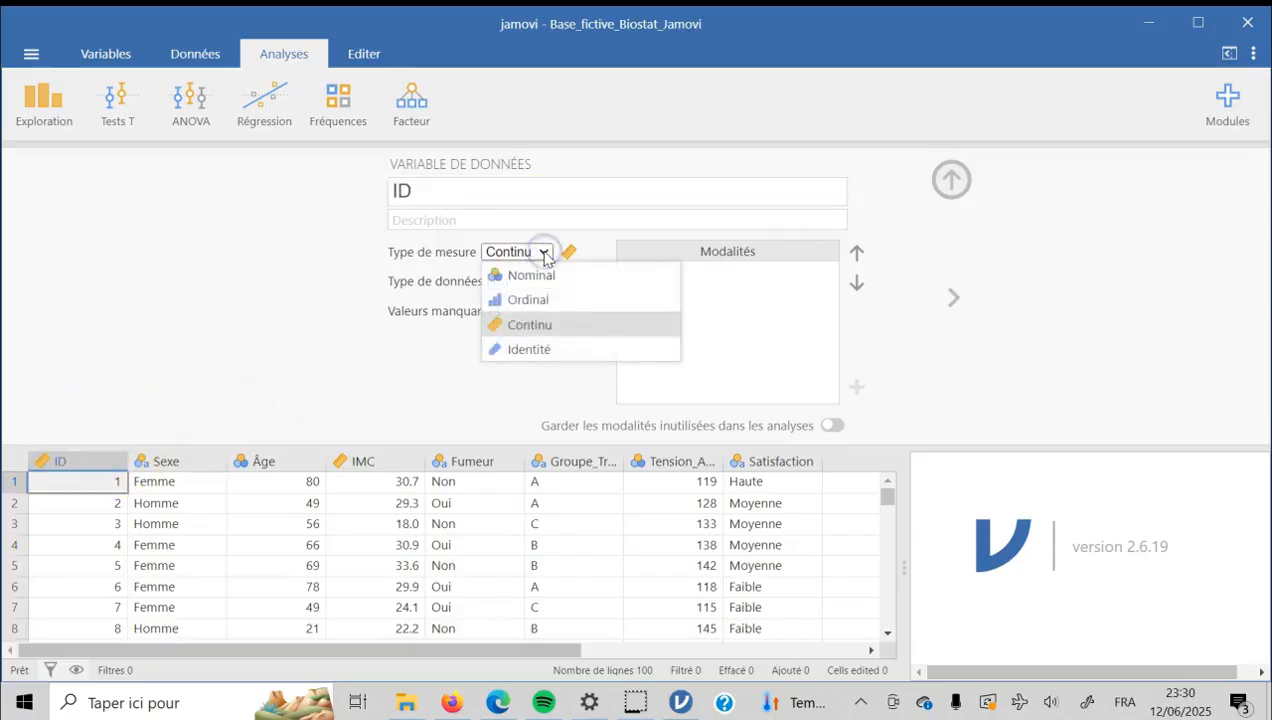
left_click(529, 350)
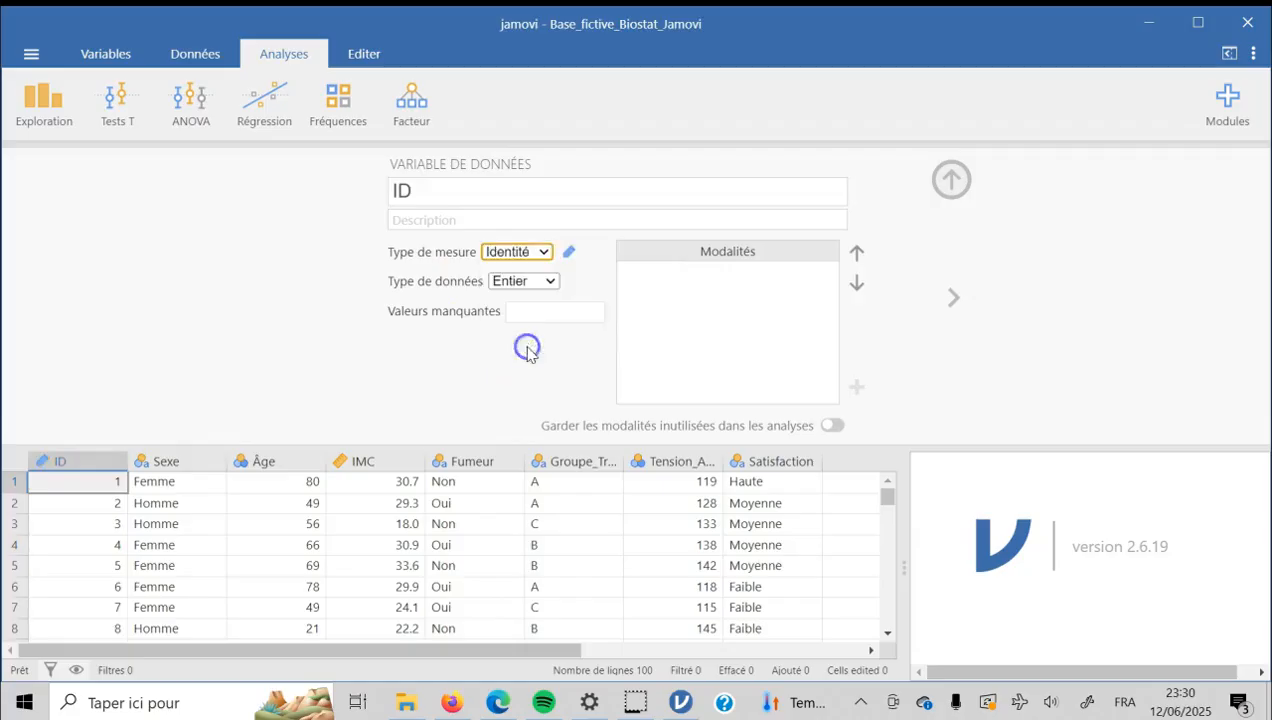
- Set the measure type of the Âge variable to Continu
left_click(954, 300)
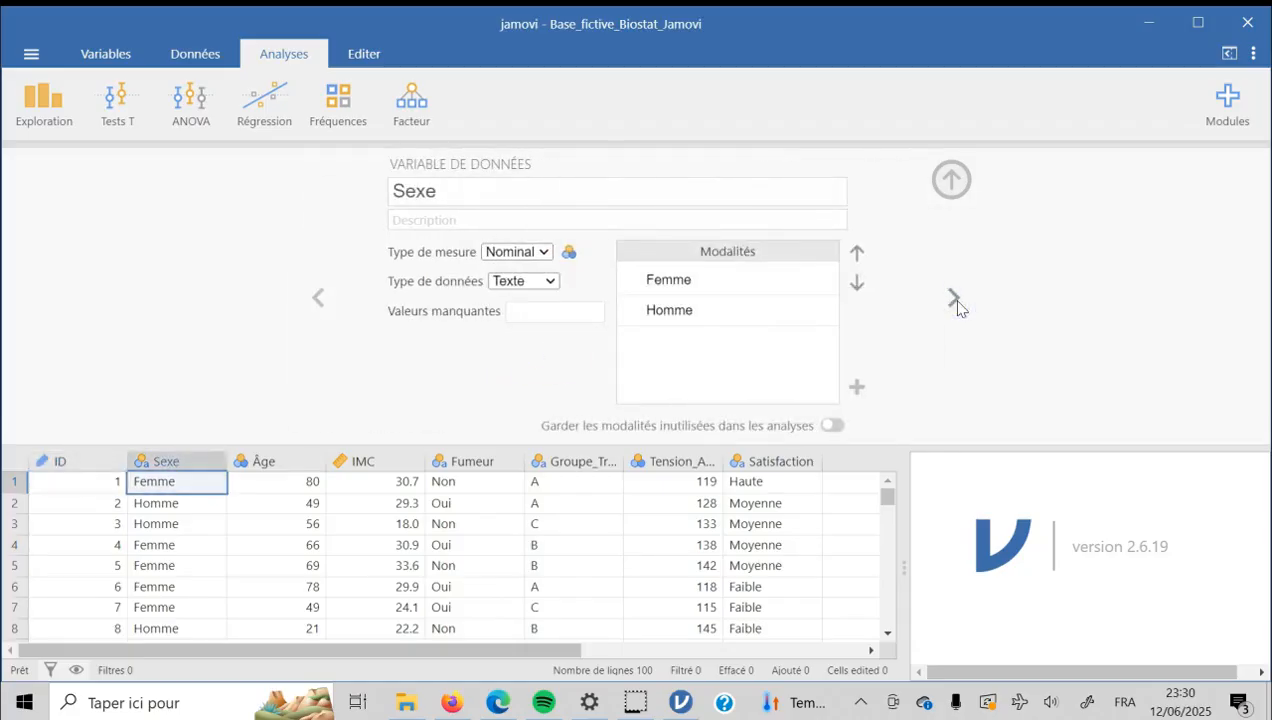
left_click(955, 301)
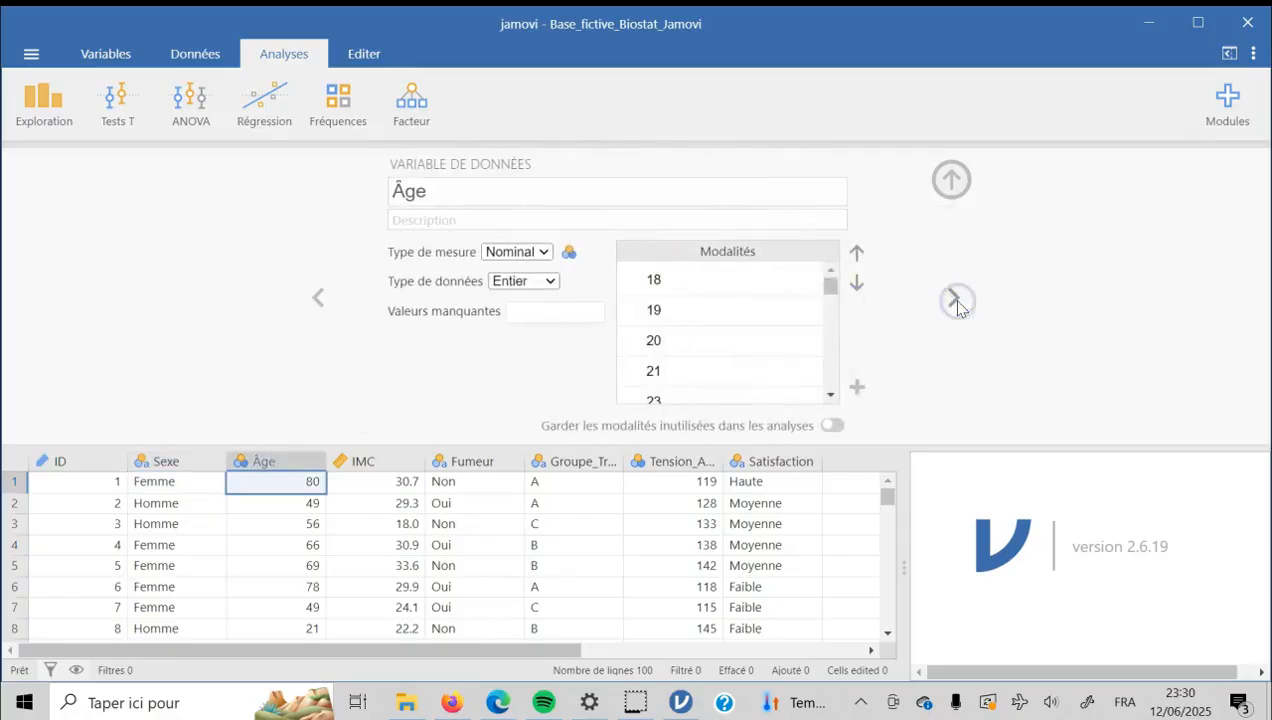
left_click(540, 255)
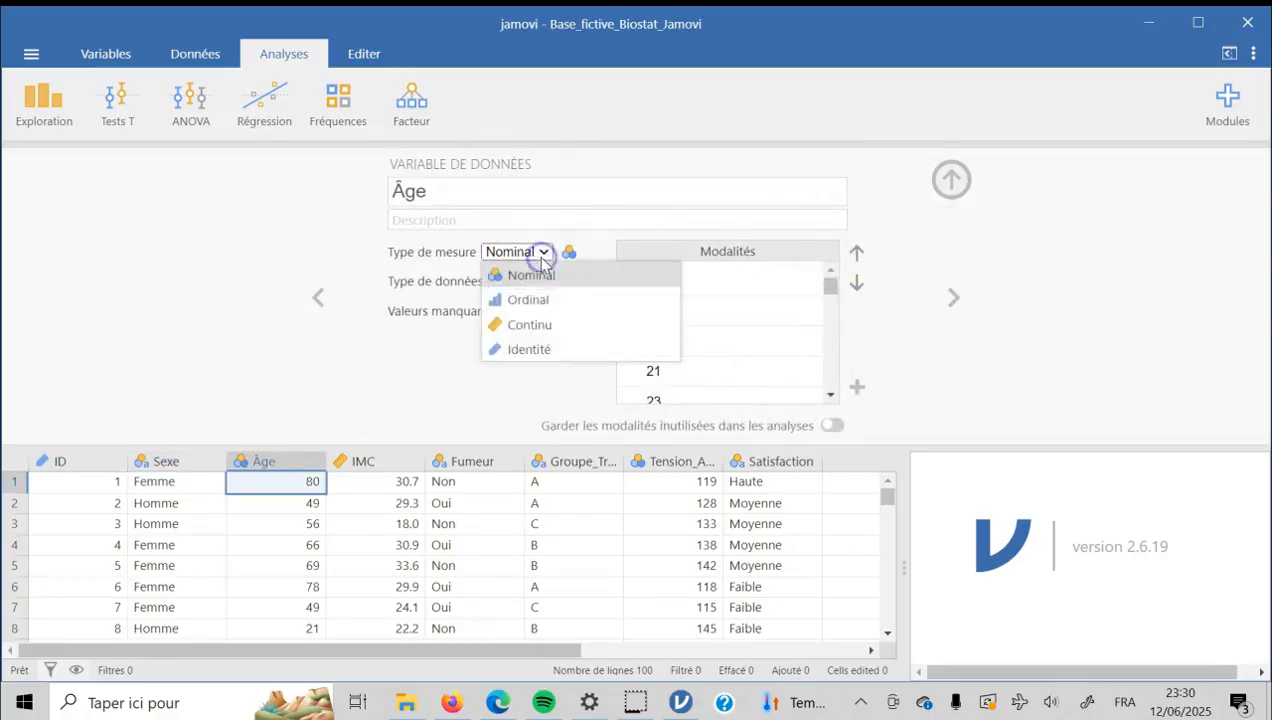
left_click(547, 328)
- Select Décimal as the data type of the IMC variable
left_click(956, 297)
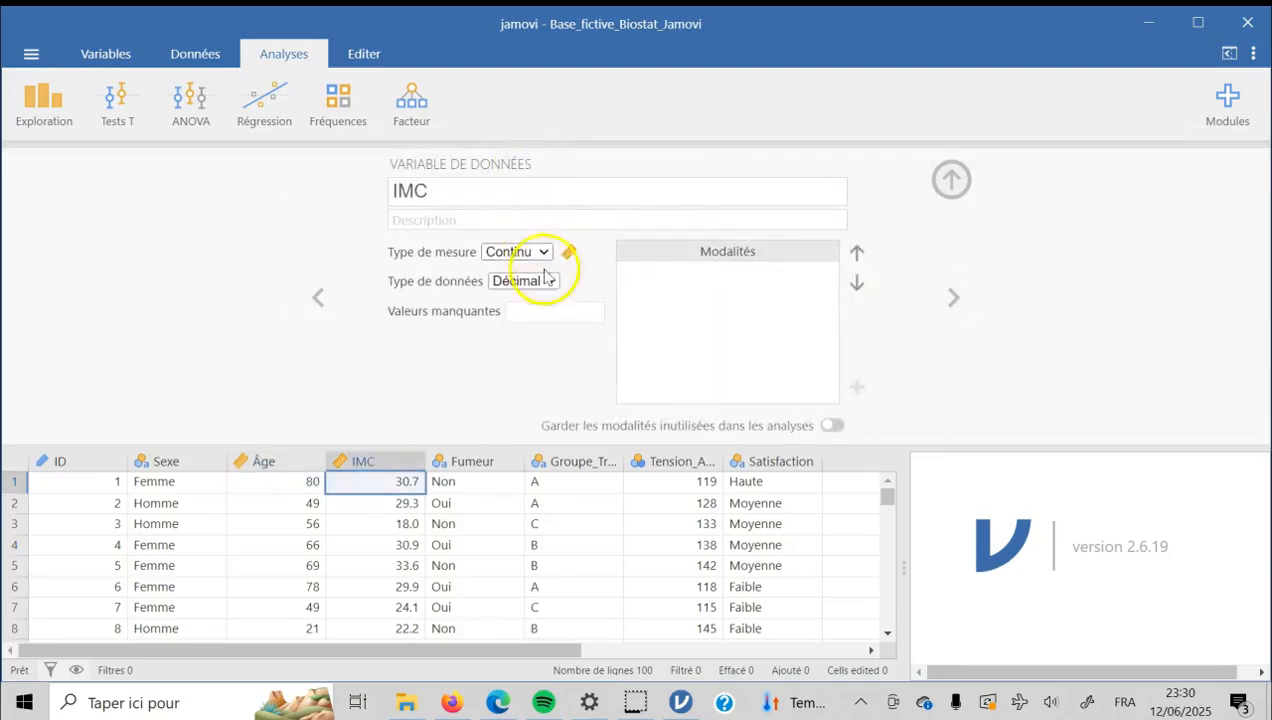
left_click(549, 284)
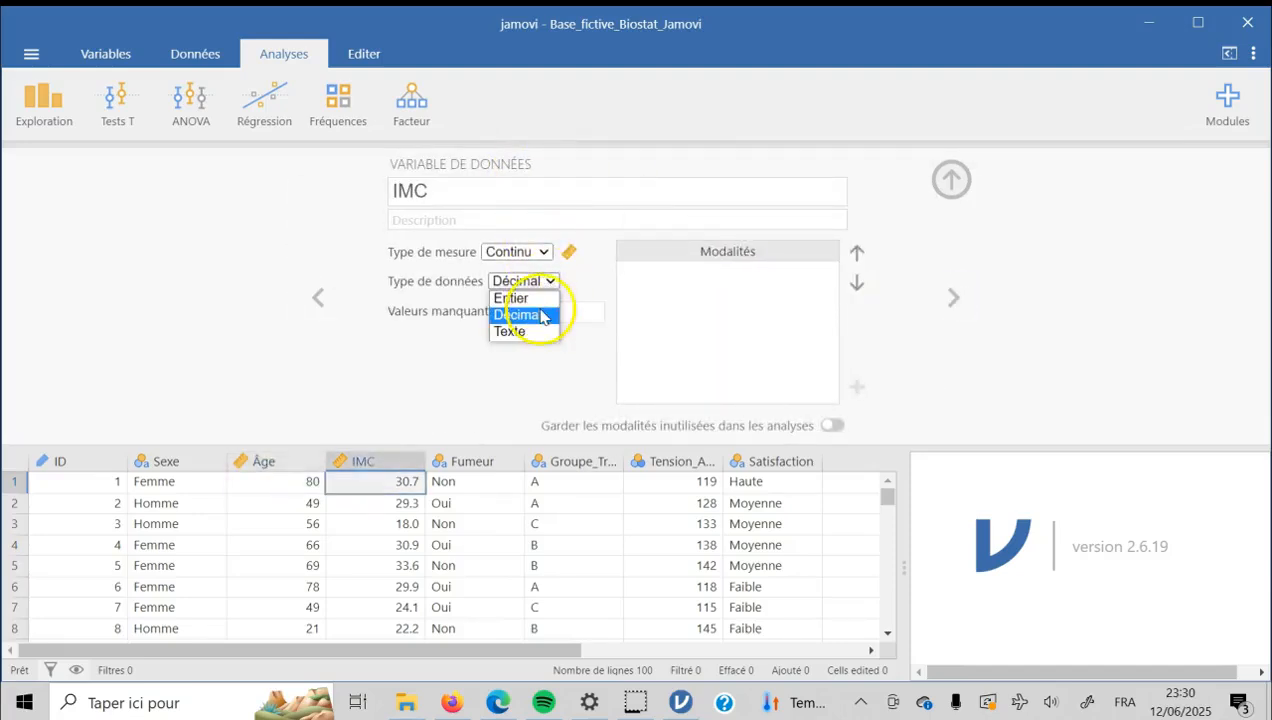
left_click(541, 316)
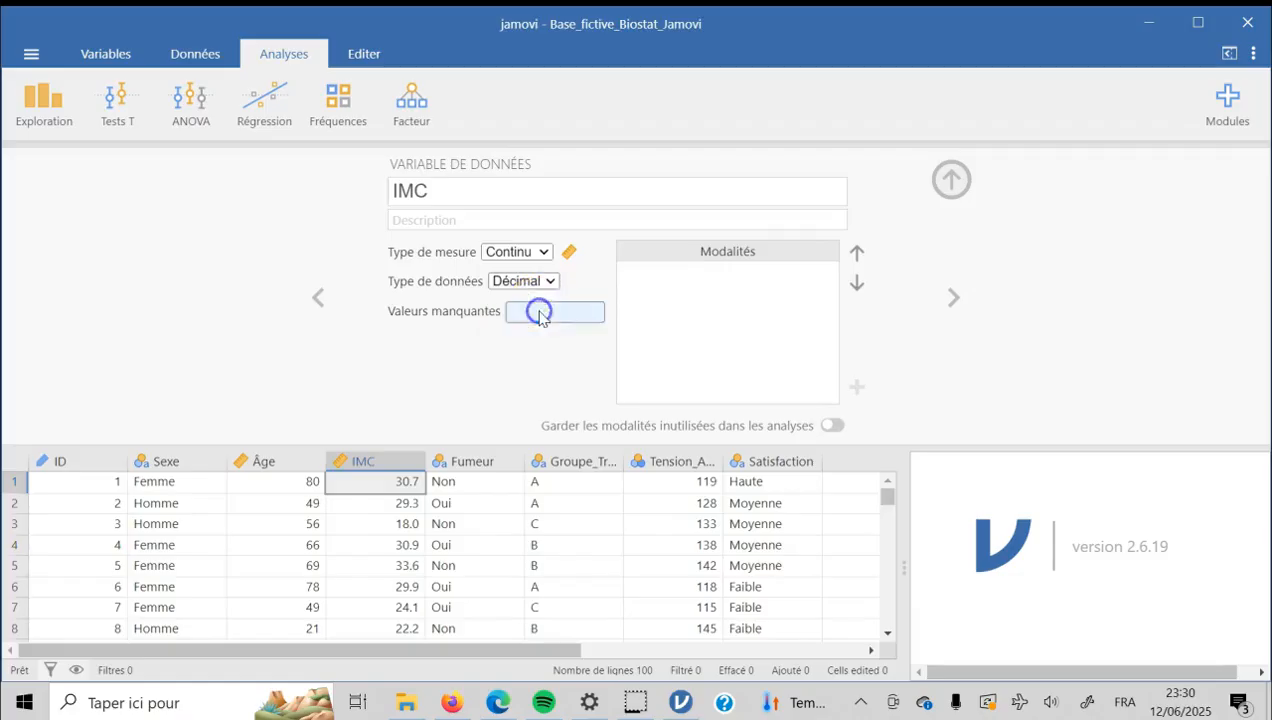
- Set the measure type of Tension_Artérielle to Continu, check the Satisfaction variable, and close the variable editor
left_click(469, 458)
left_click(540, 461)
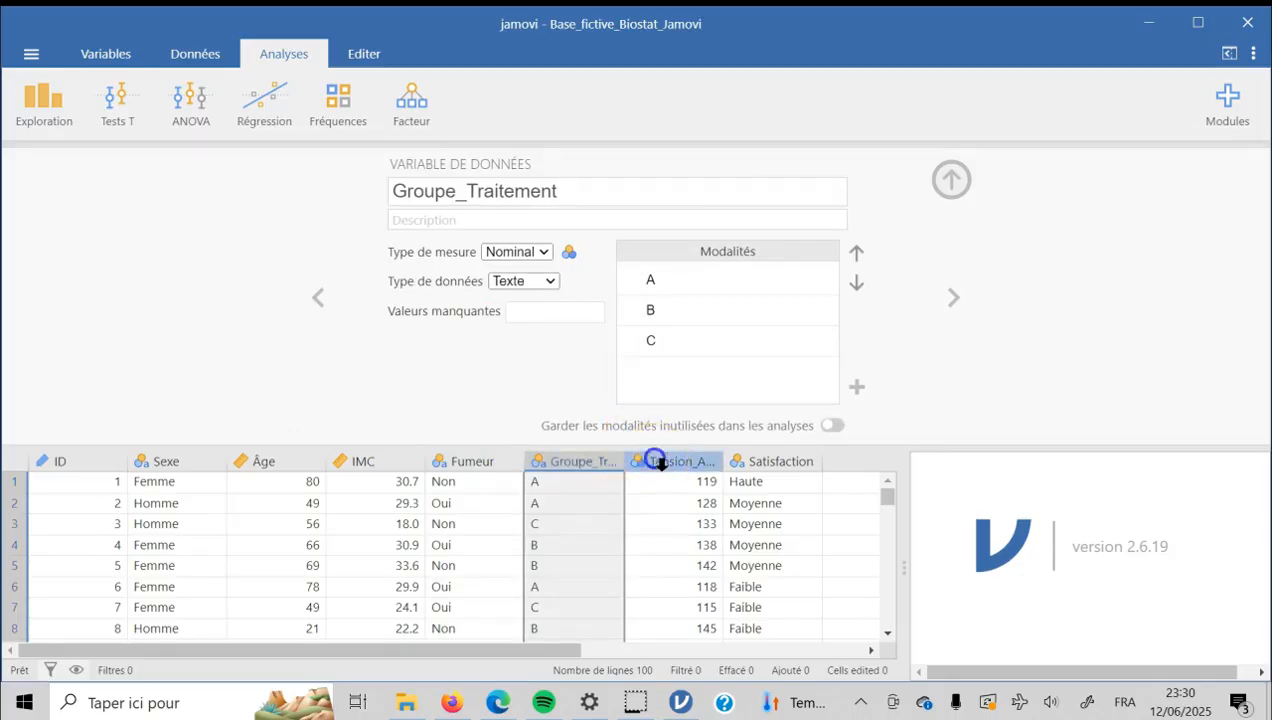
left_click(657, 460)
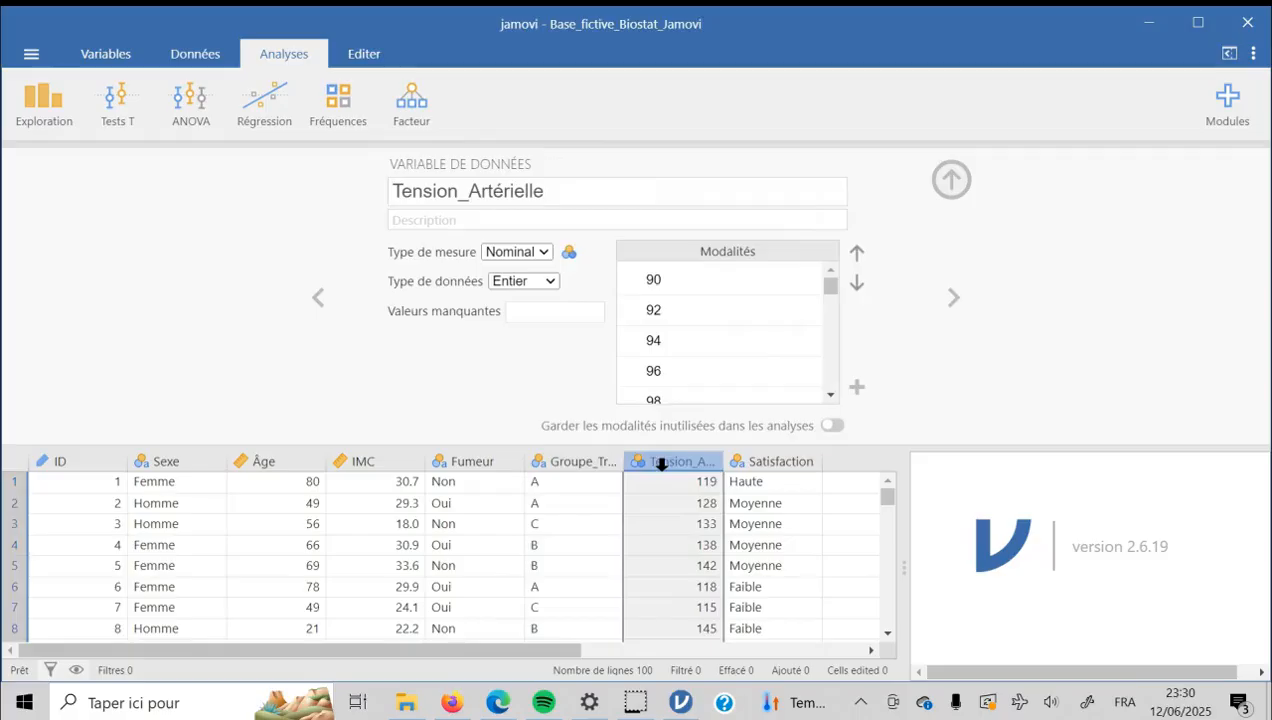
left_click(541, 254)
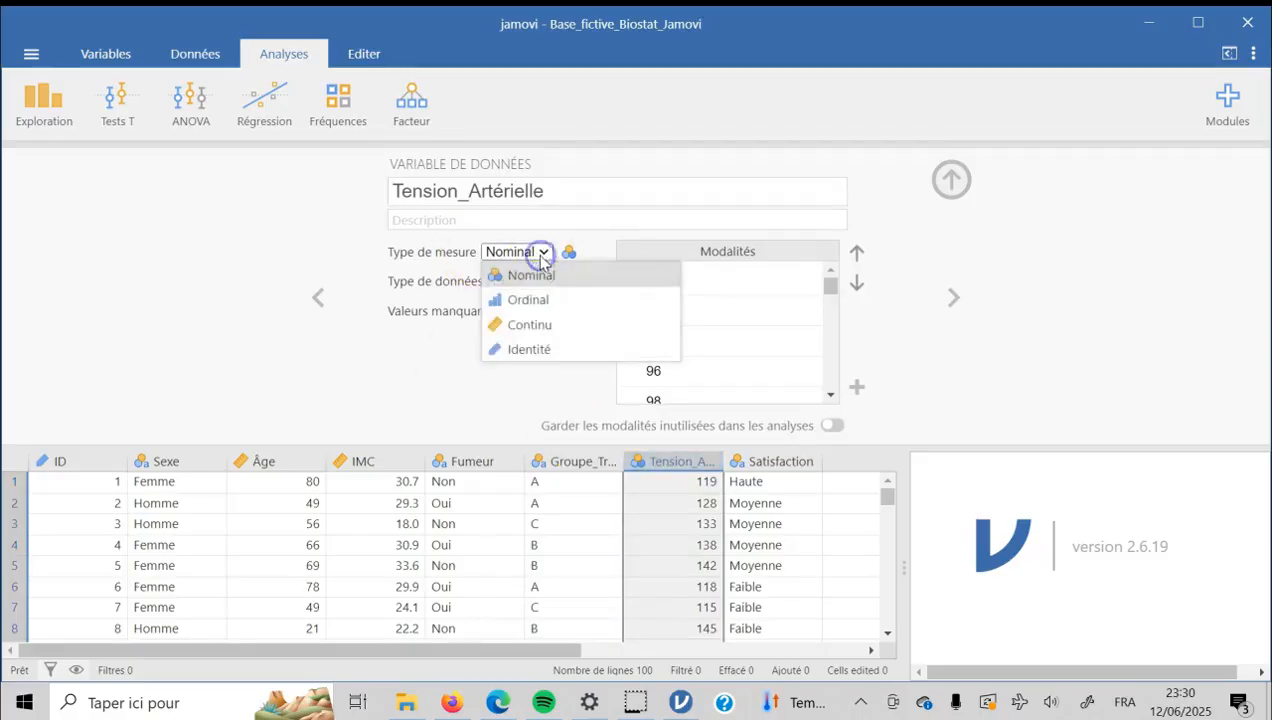
left_click(519, 328)
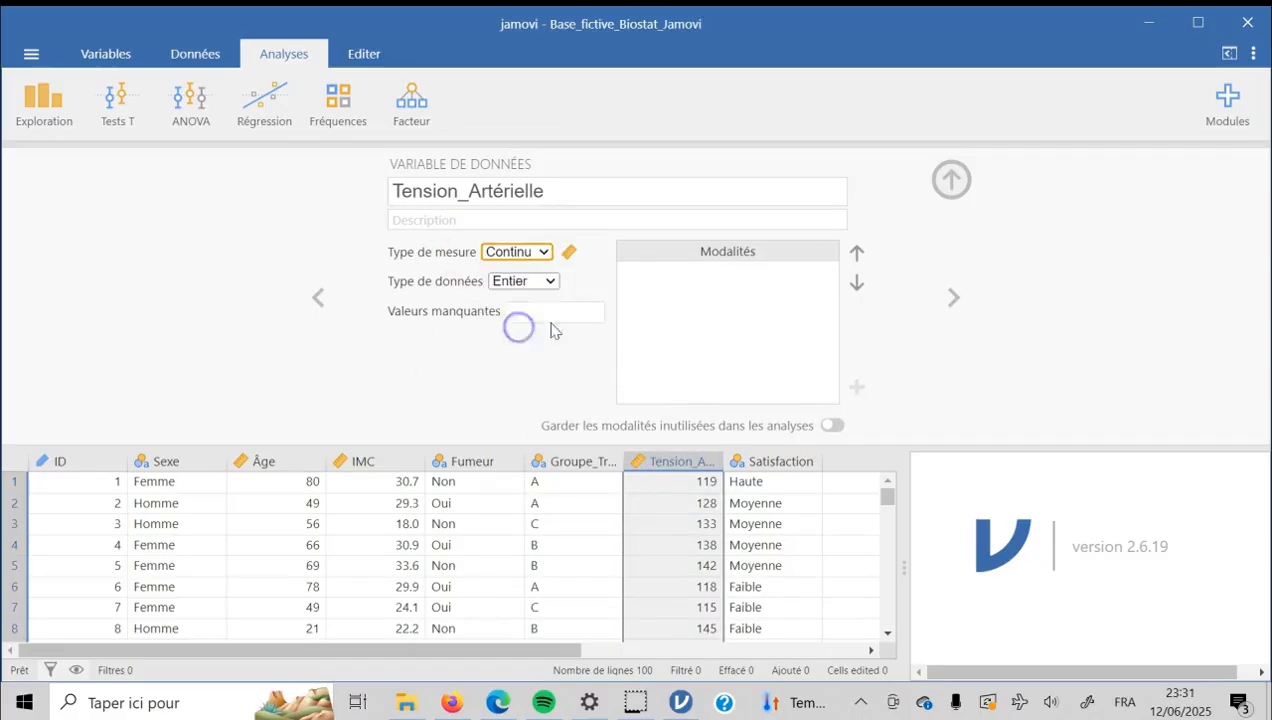
left_click(952, 300)
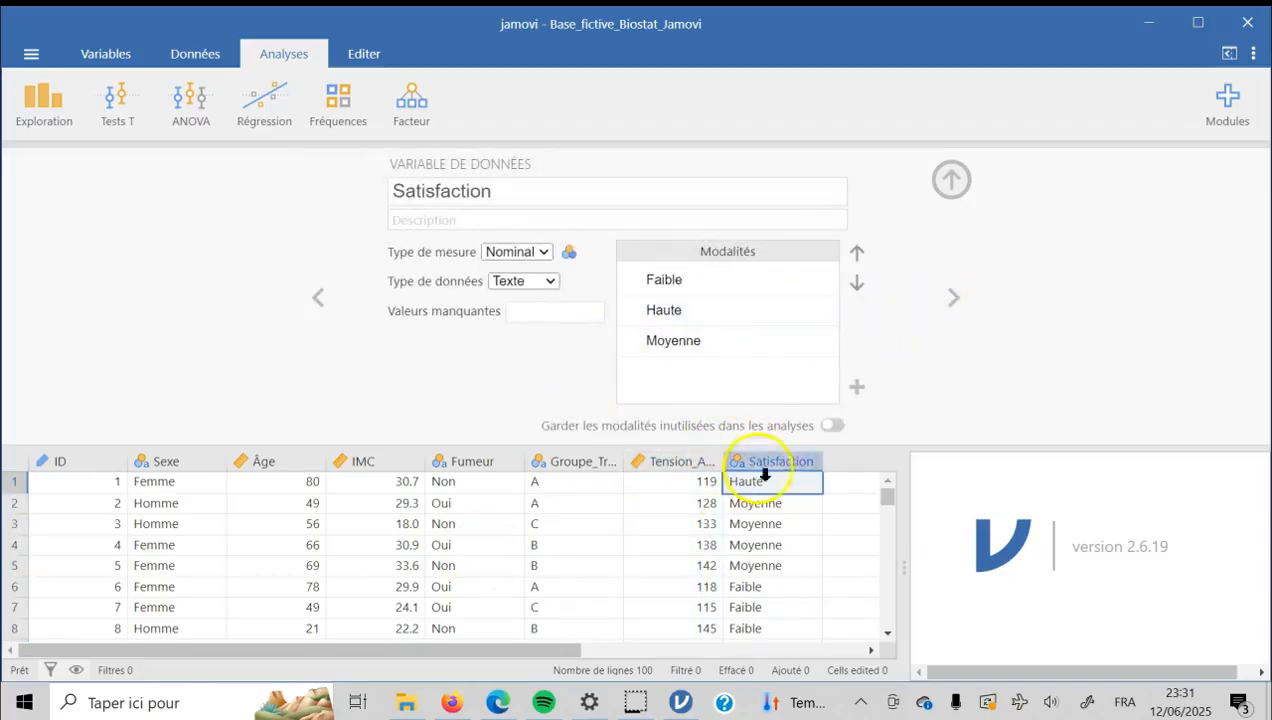
left_click(952, 182)
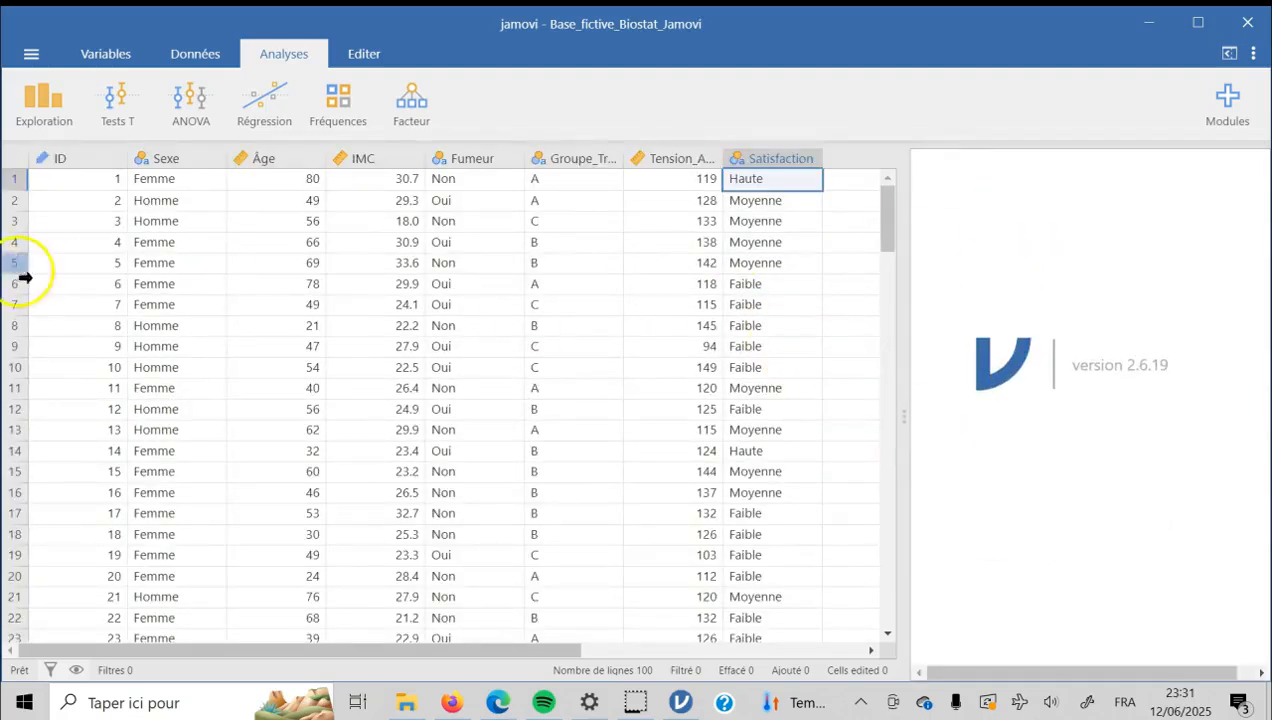
- Create a descriptive statistics analysis of the variables Âge, IMC and Tension_Artérielle
left_click(31, 122)
left_click(40, 155)
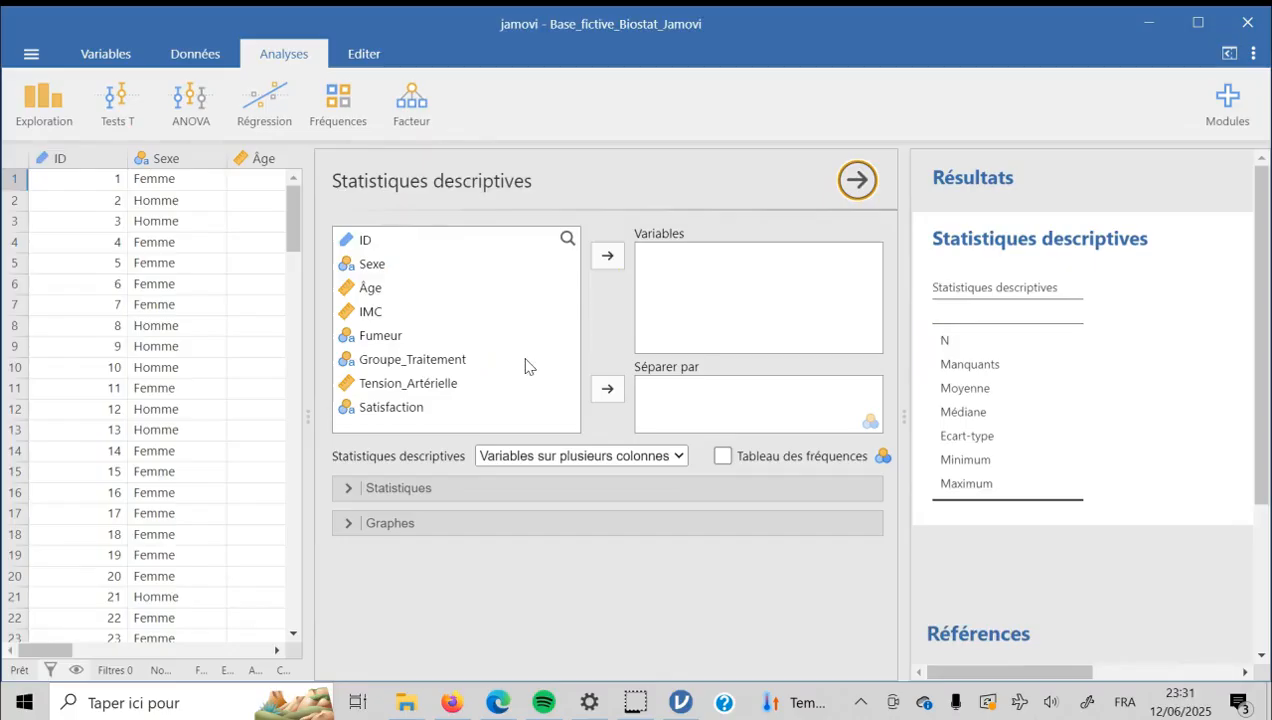
left_click(368, 290)
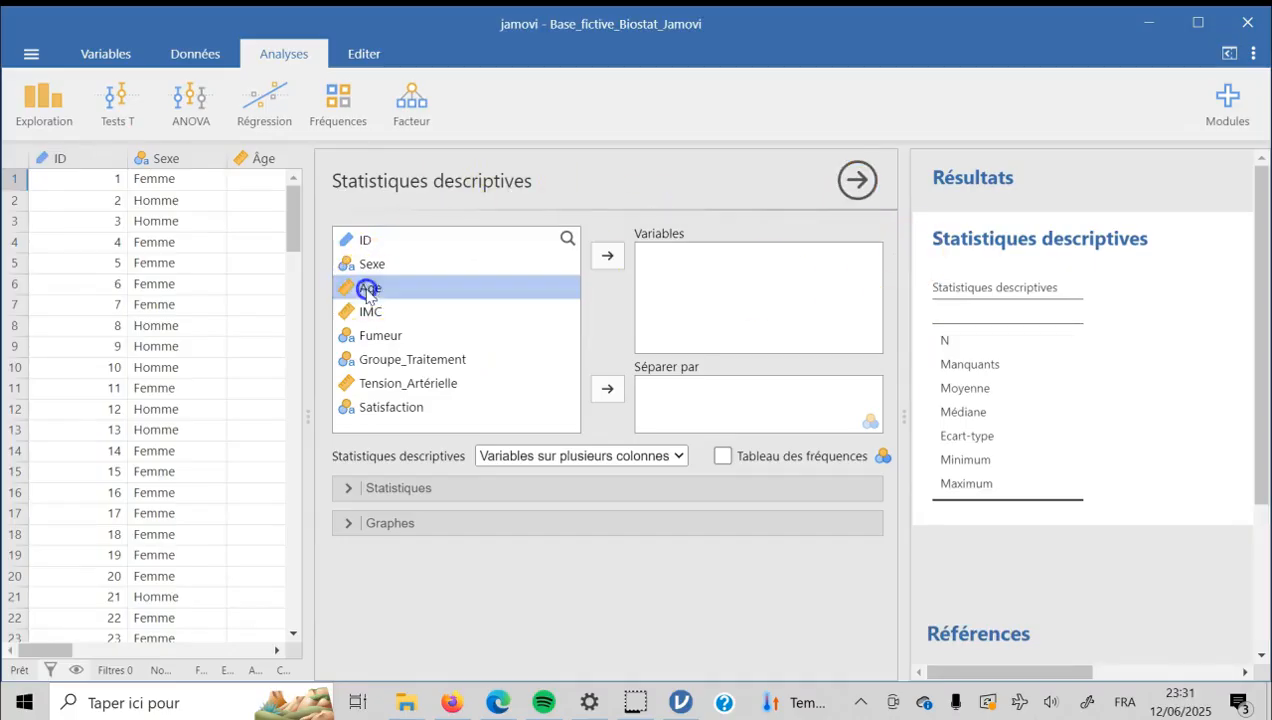
left_click(604, 259)
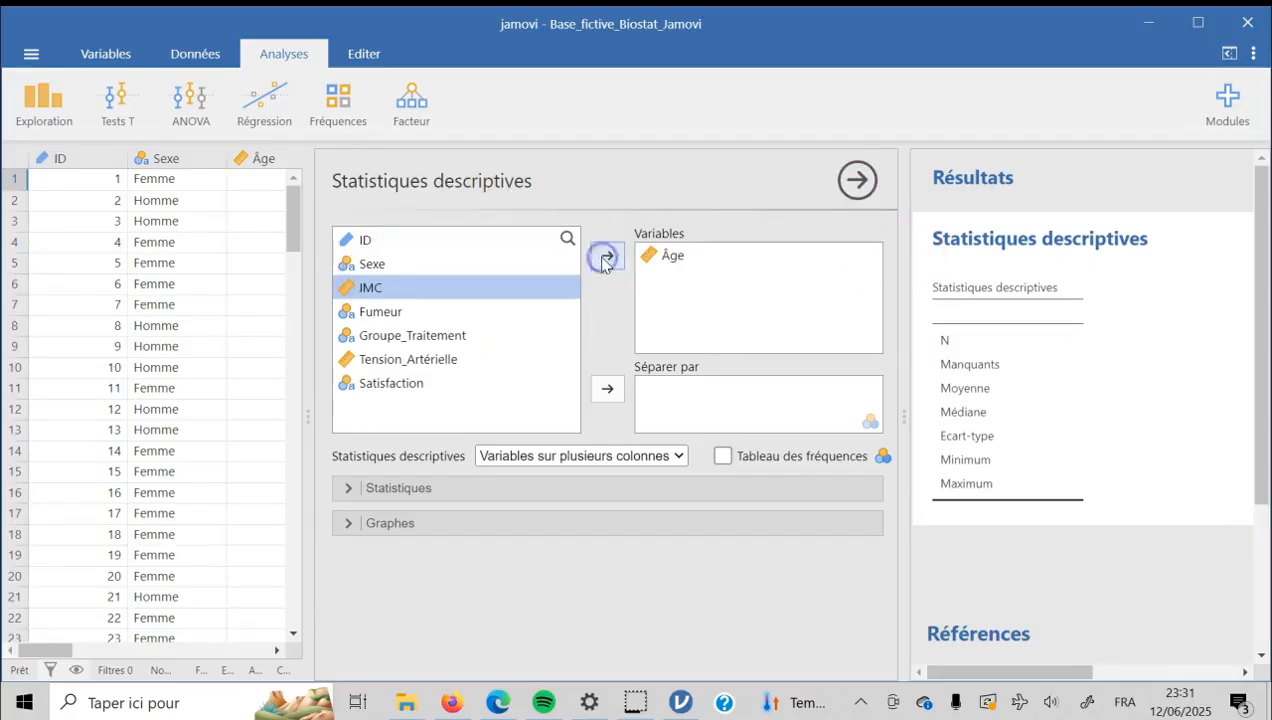
left_click(604, 259)
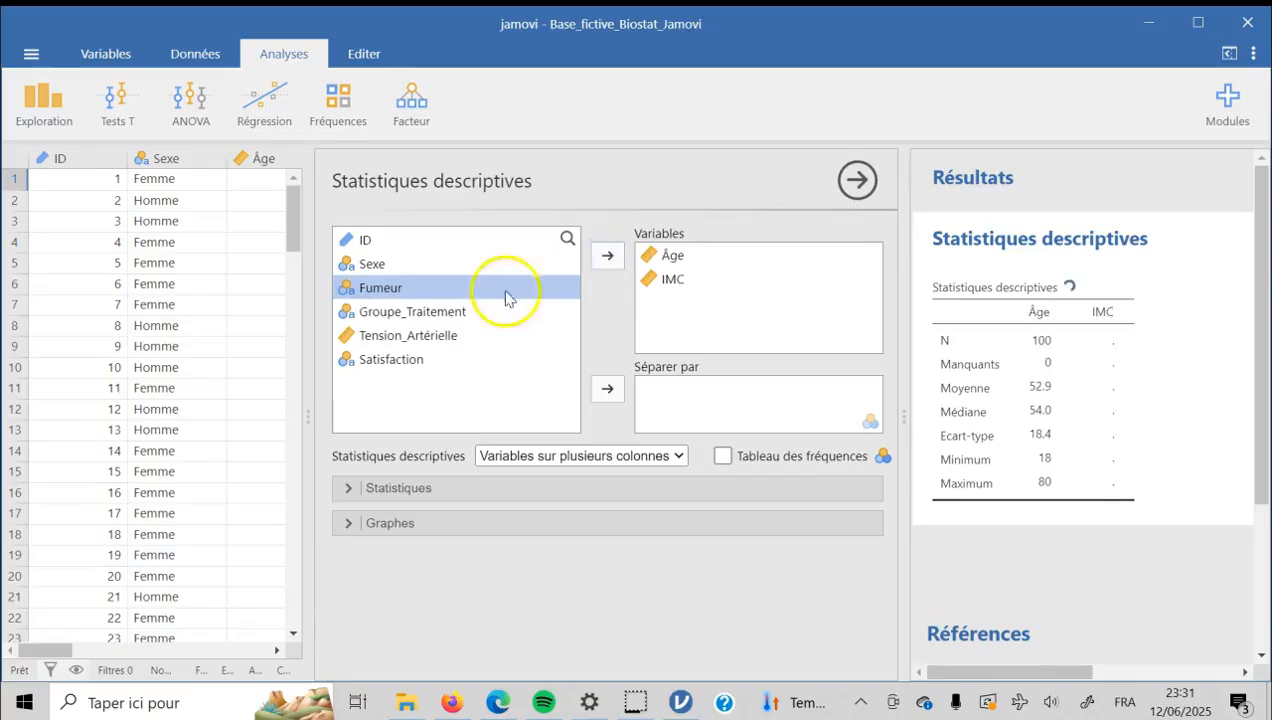
left_click(455, 340)
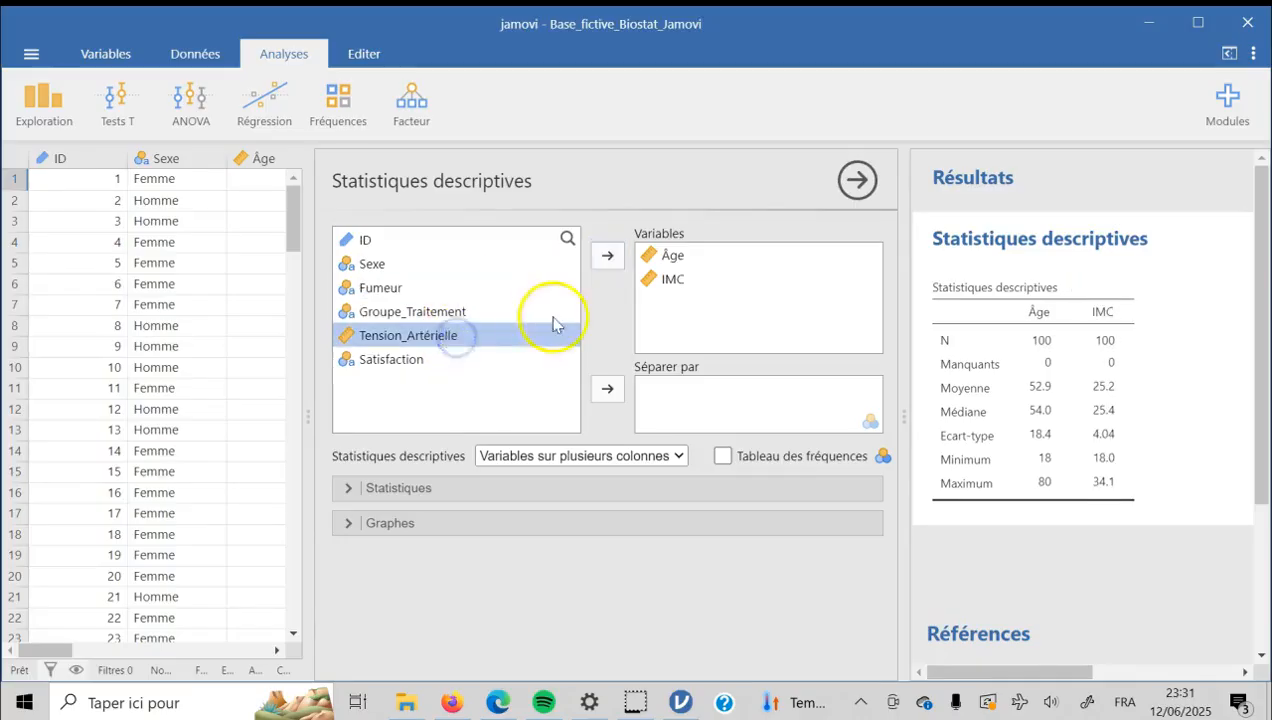
left_click(607, 259)
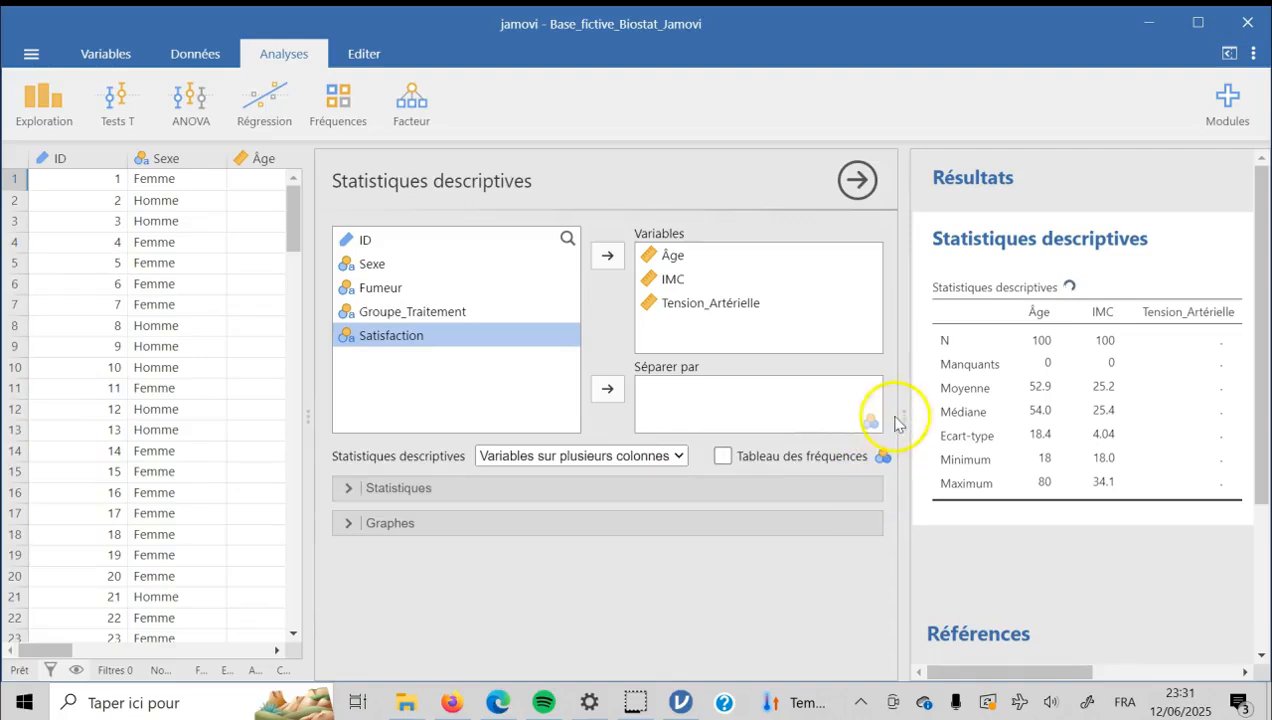
- Enlarge the results area and set the descriptive statistics table layout to Variables sur plusieurs lignes
left_click_drag(806, 434, 639, 442)
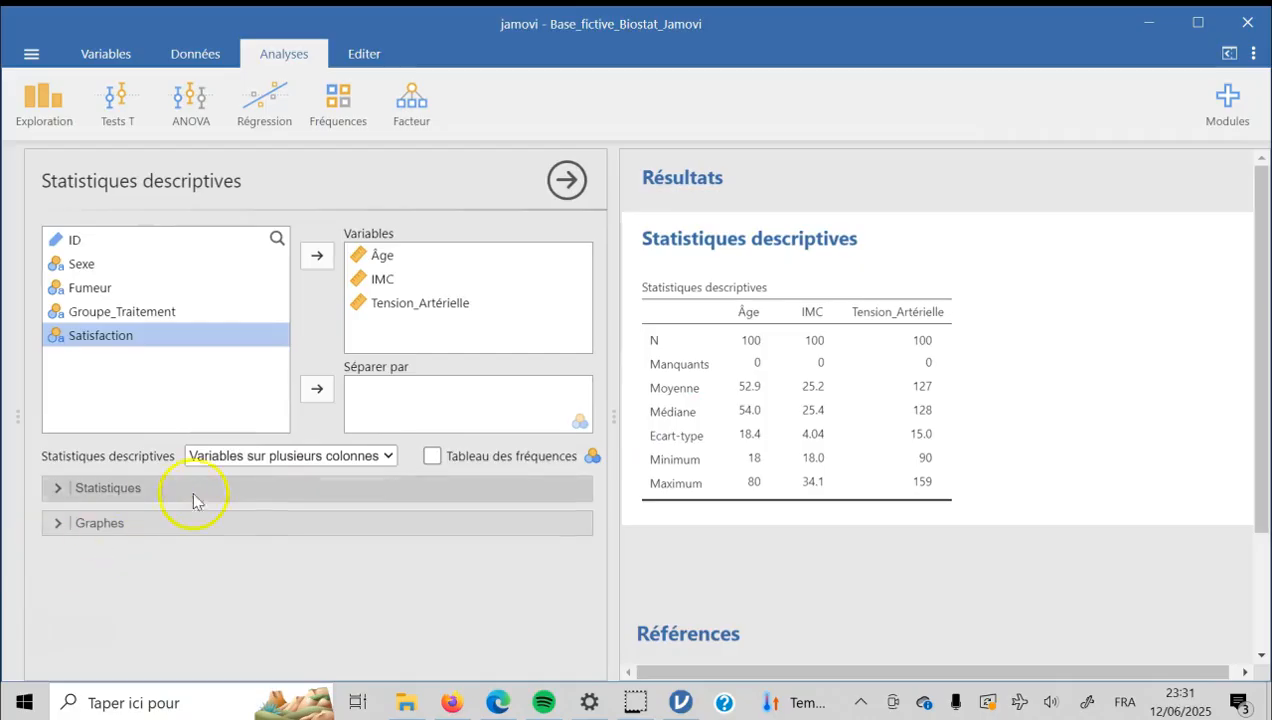
left_click(388, 458)
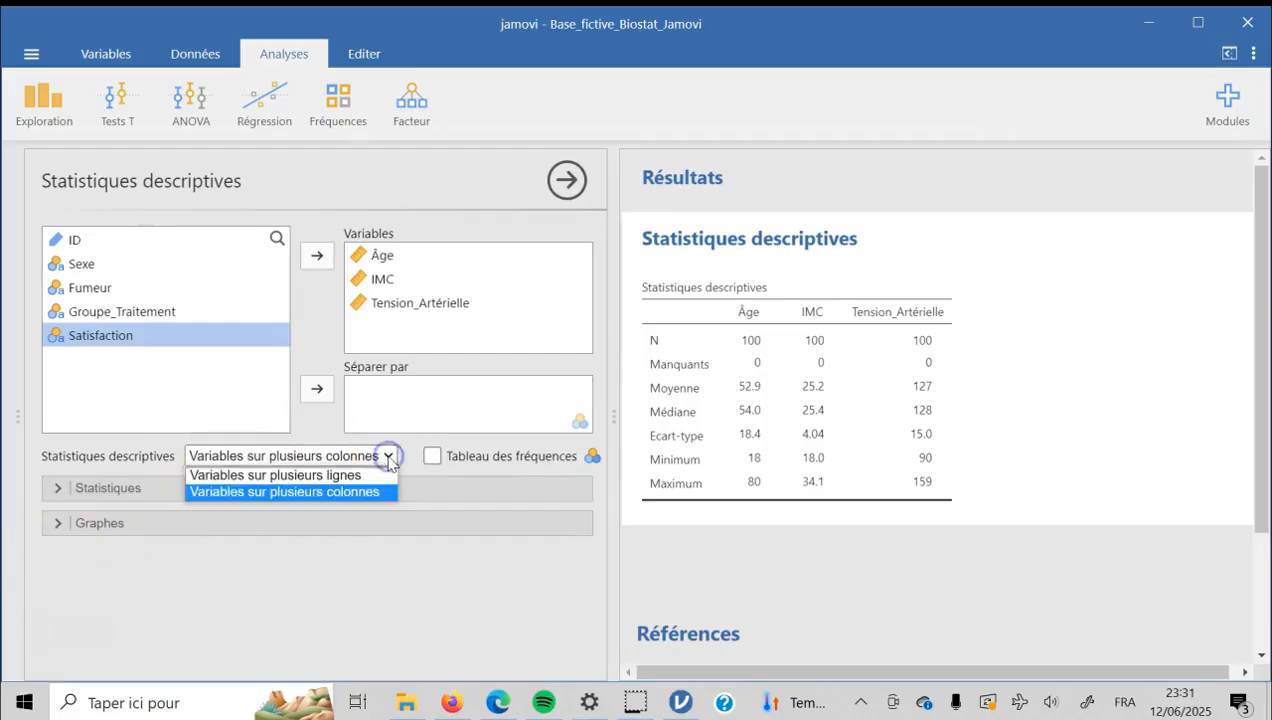
left_click(370, 476)
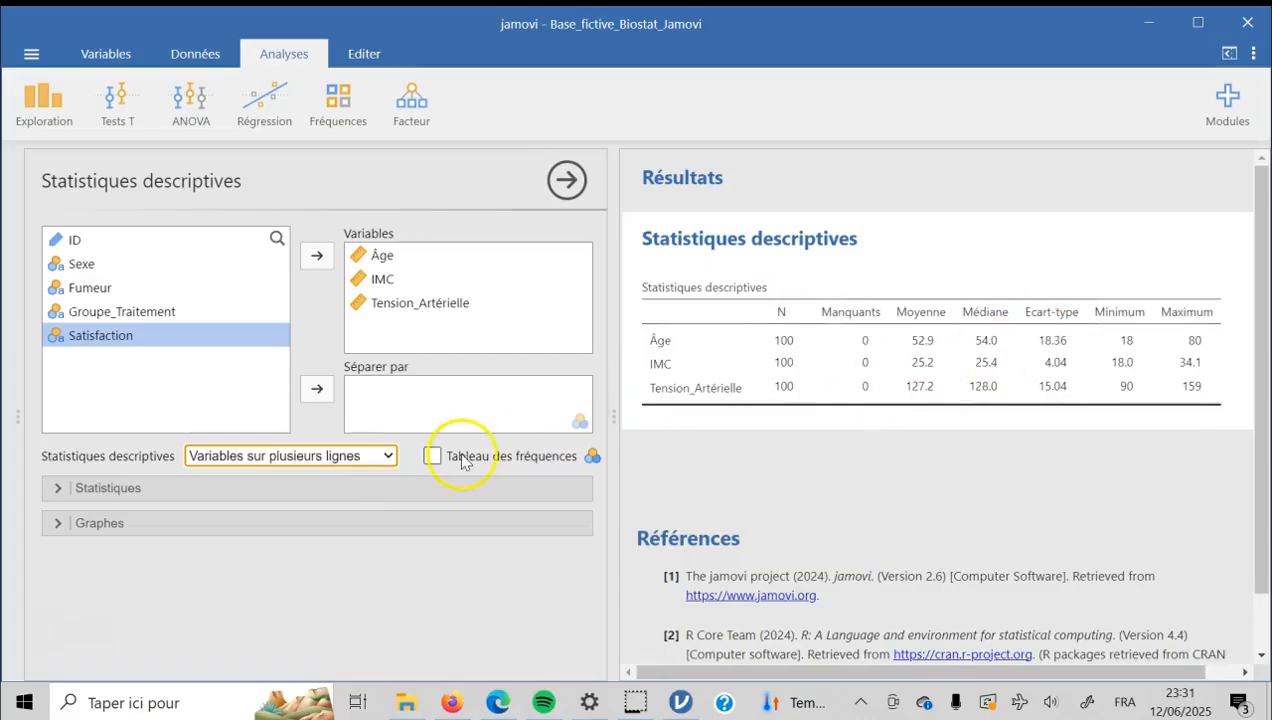
- Add the Mode and the Shapiro-Wilk normality test to the descriptive statistics and check the extended results table
left_click(416, 490)
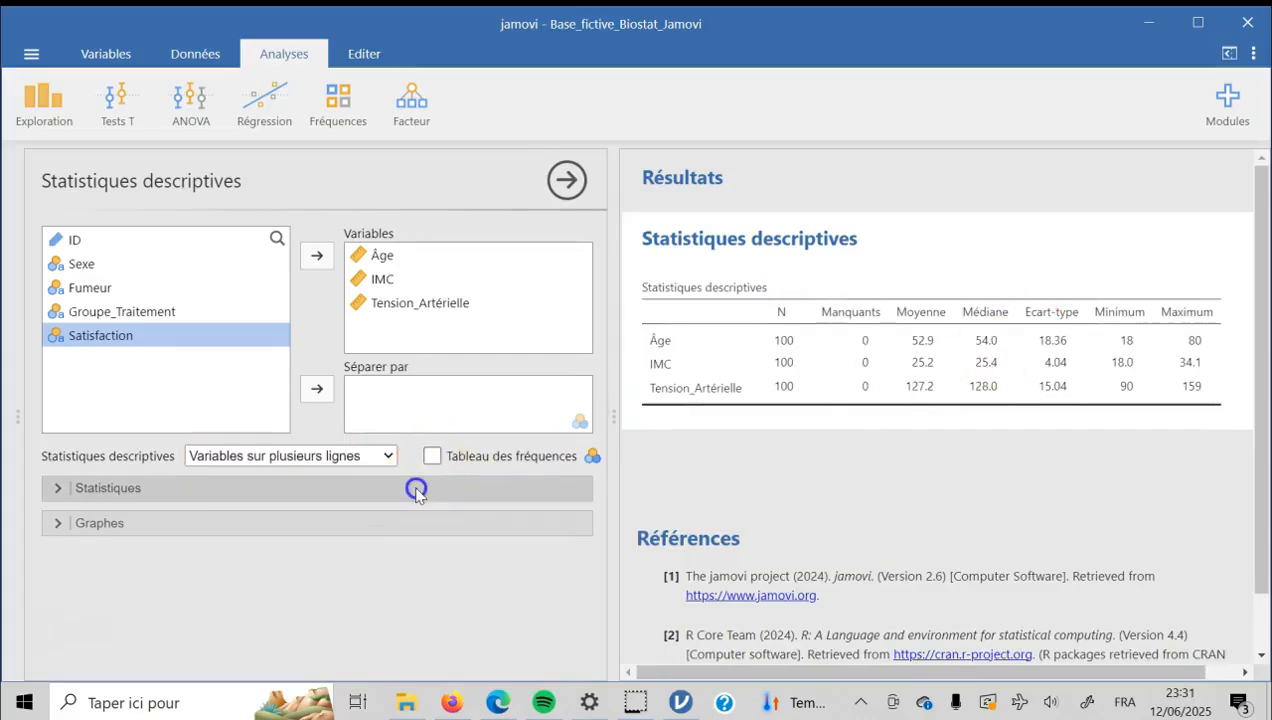
left_click(418, 590)
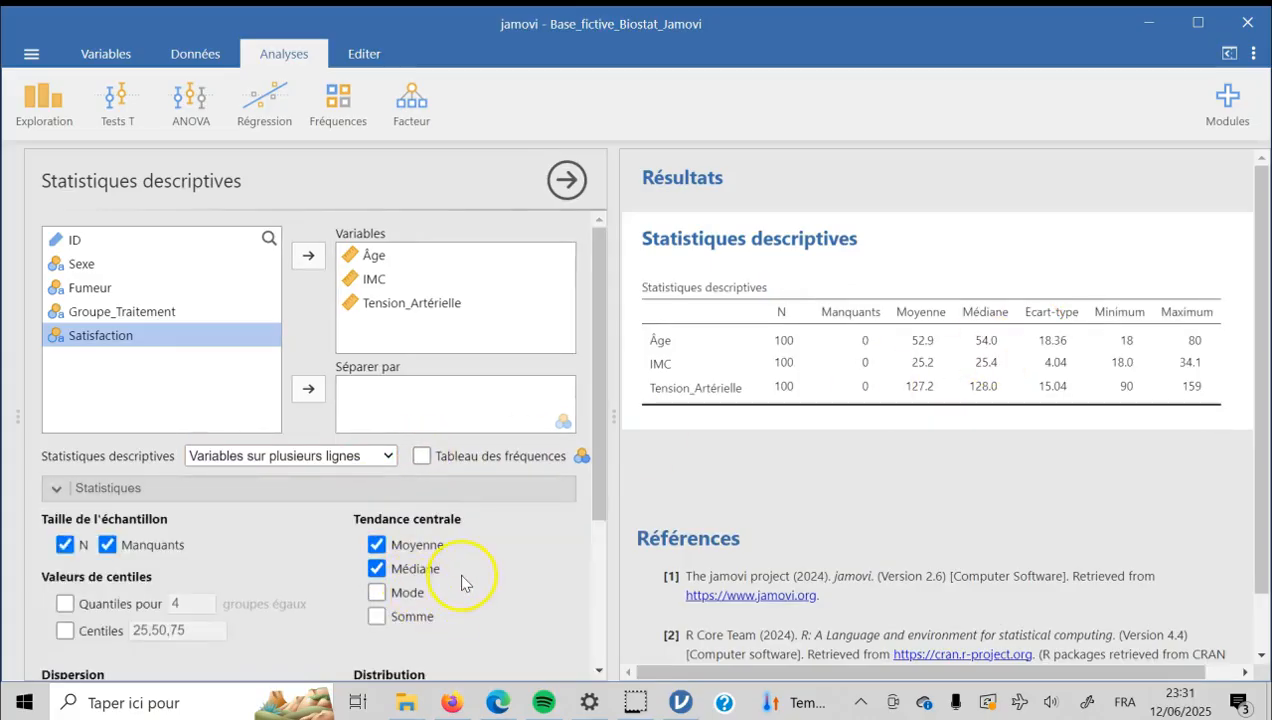
scroll(458, 571, "down", 3)
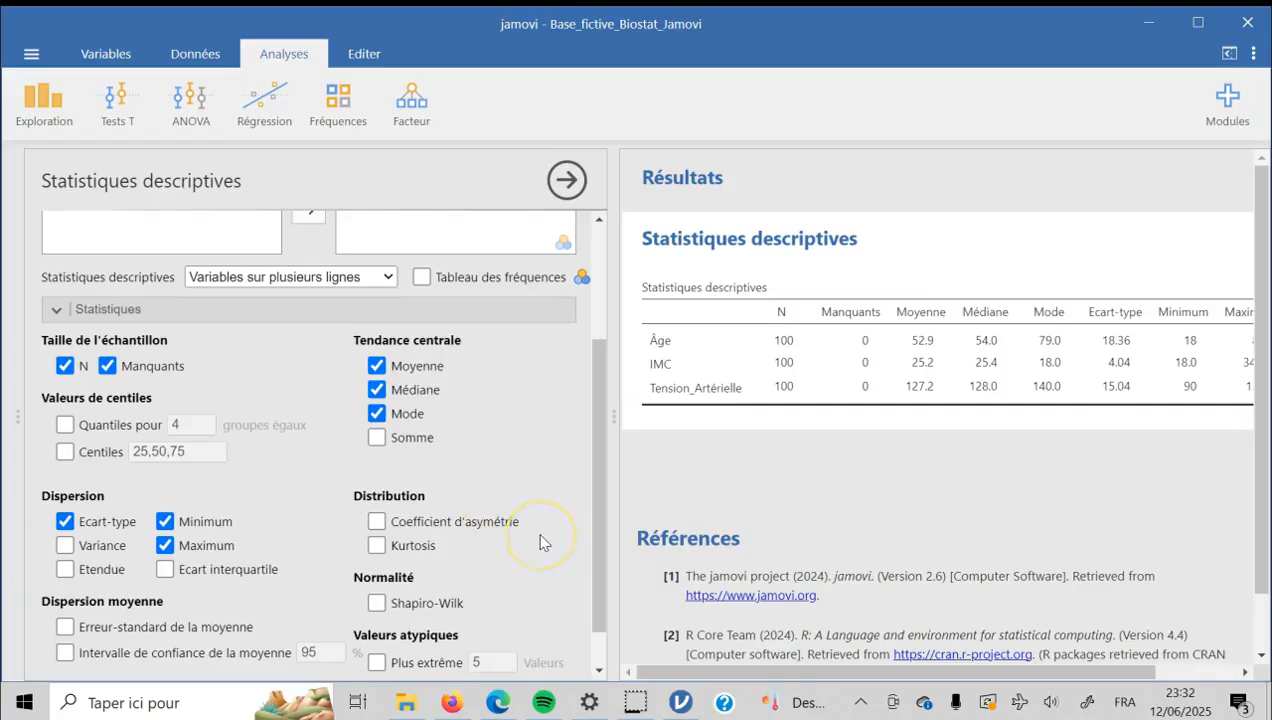
scroll(540, 541, "down", 1)
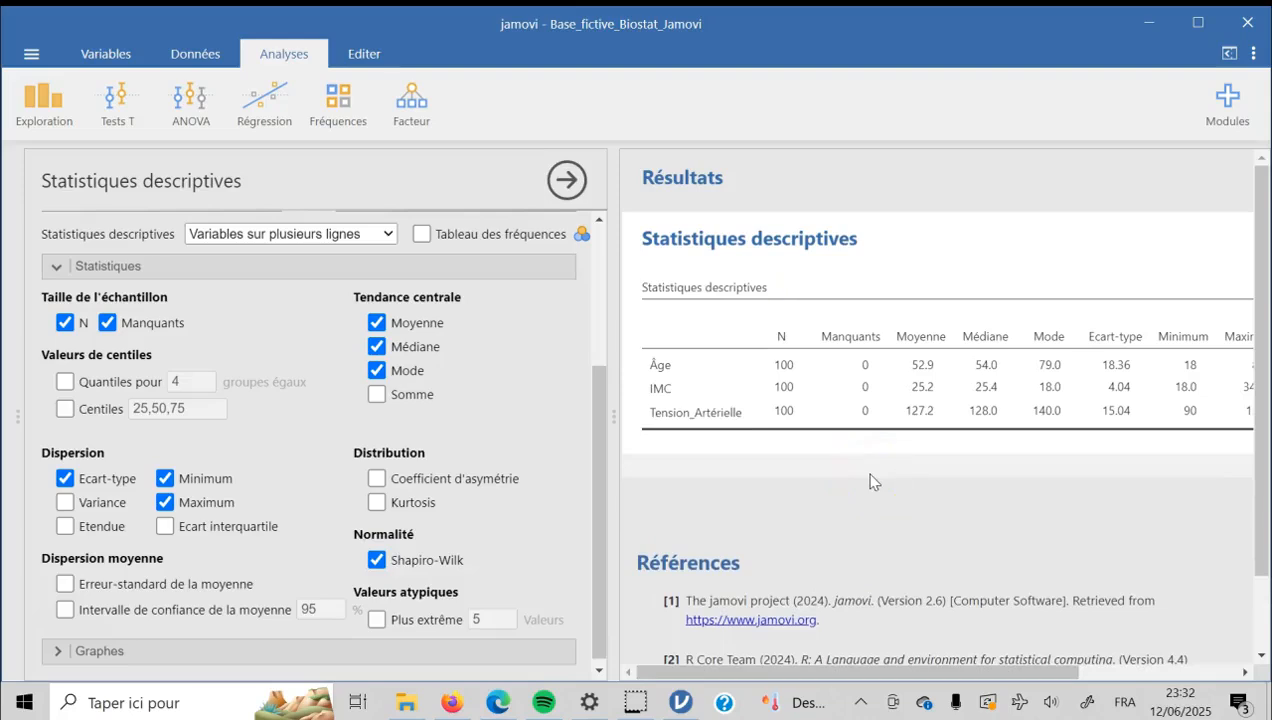
scroll(870, 482, "right", 3)
scroll(870, 482, "left", 2)
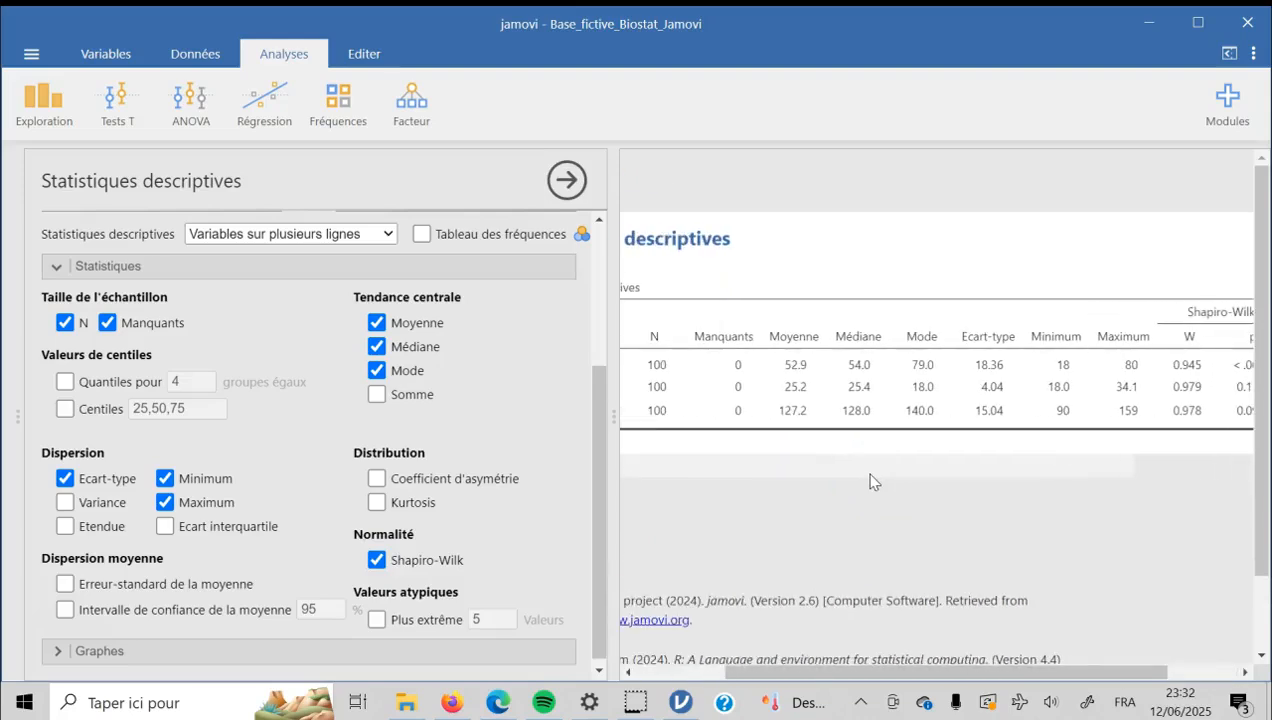
scroll(870, 482, "left", 3)
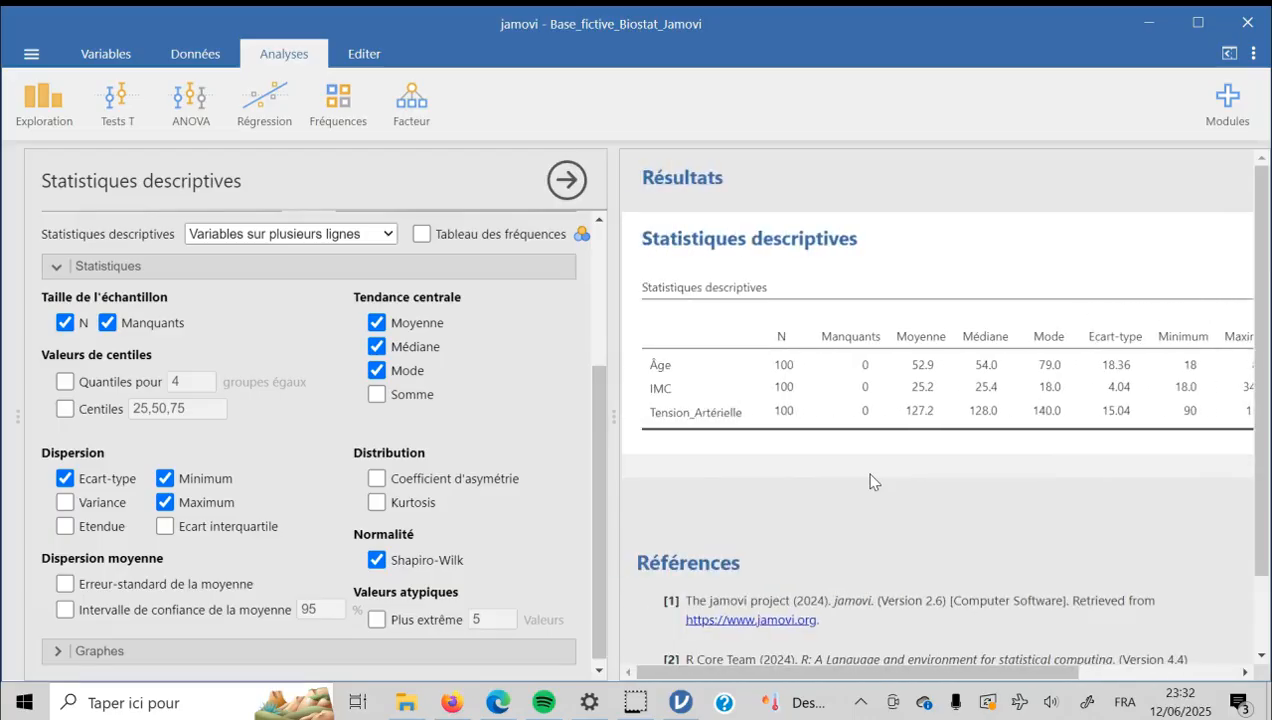
- Add histograms with density curves and box plots with labelled outliers for the three quantitative variables
scroll(546, 534, "down", 1)
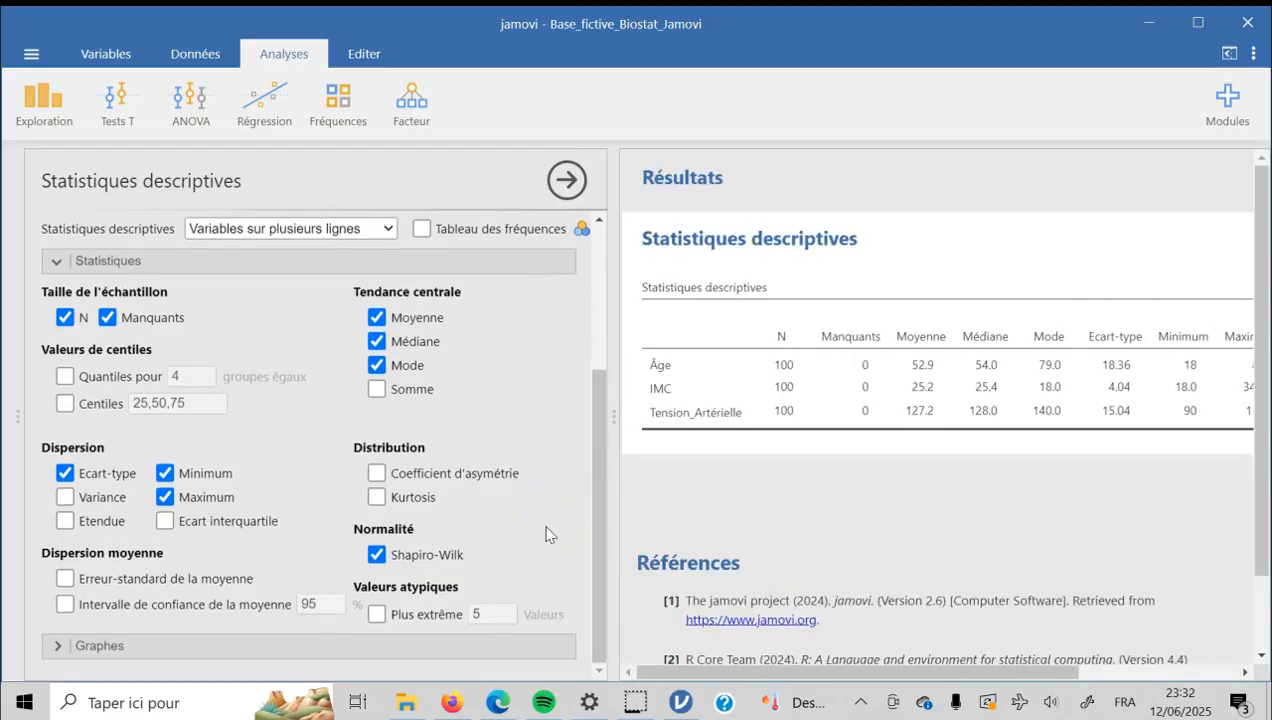
left_click(293, 648)
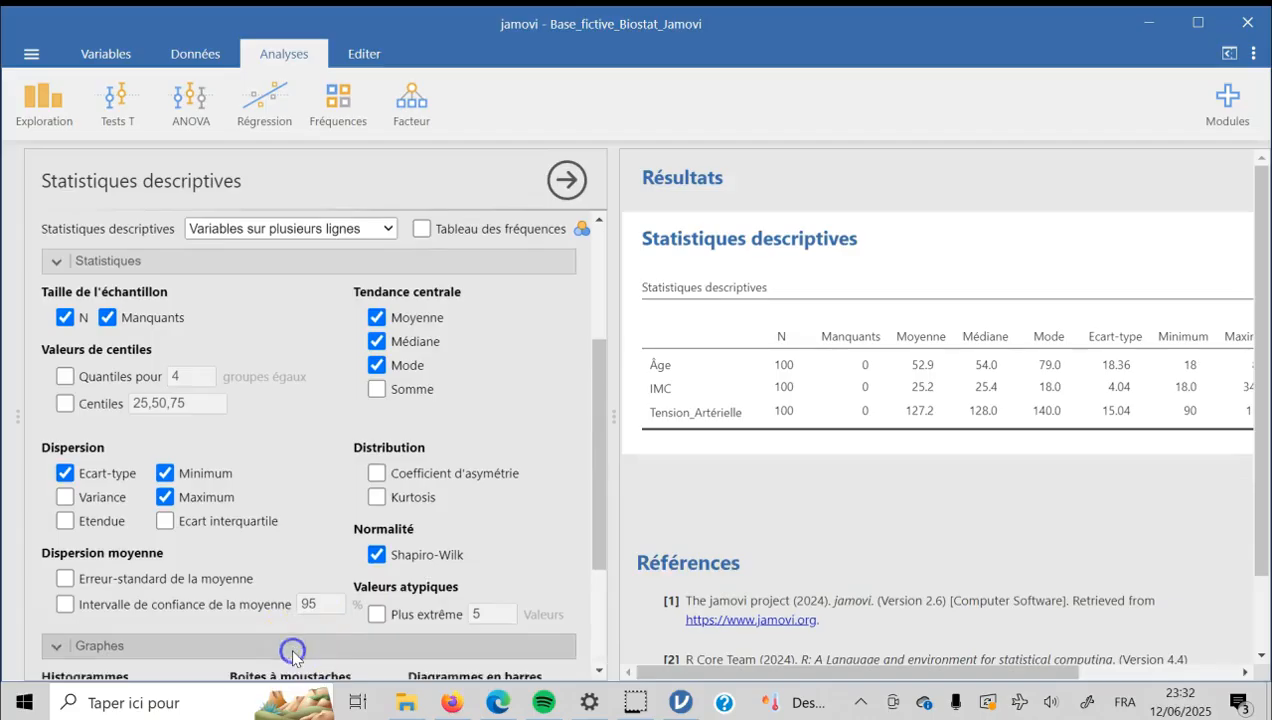
left_click(309, 588)
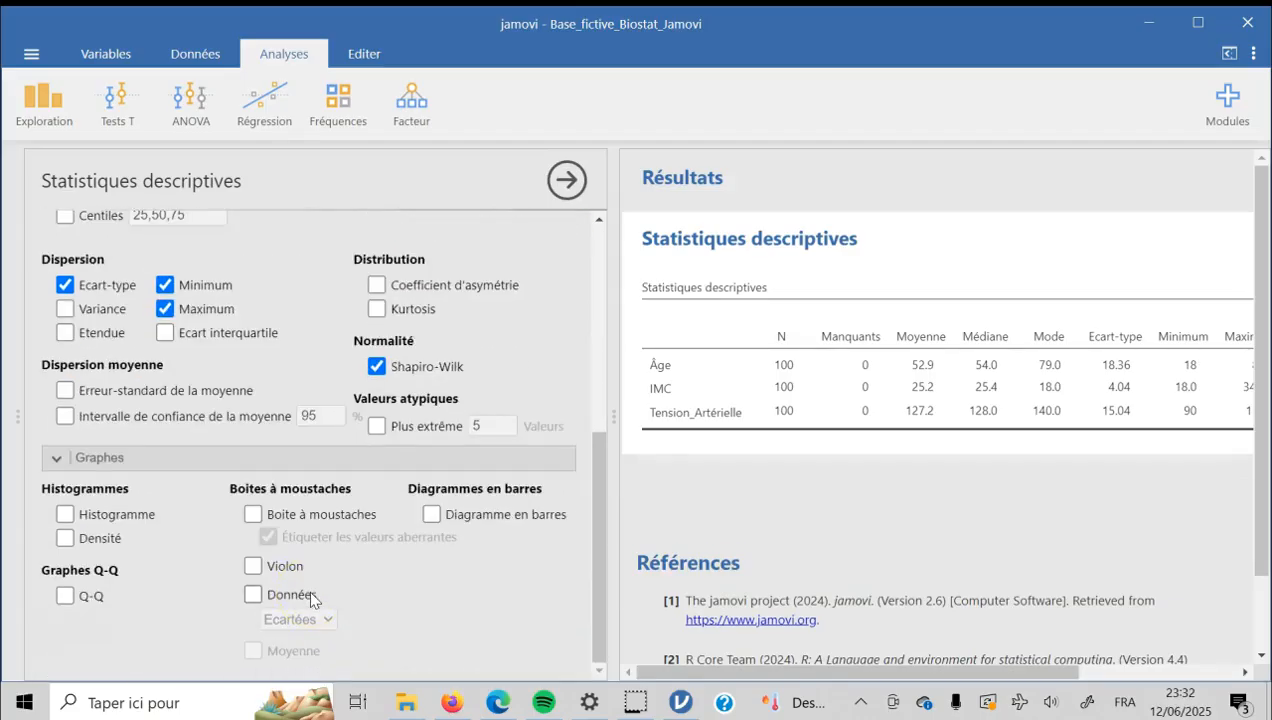
left_click(65, 538)
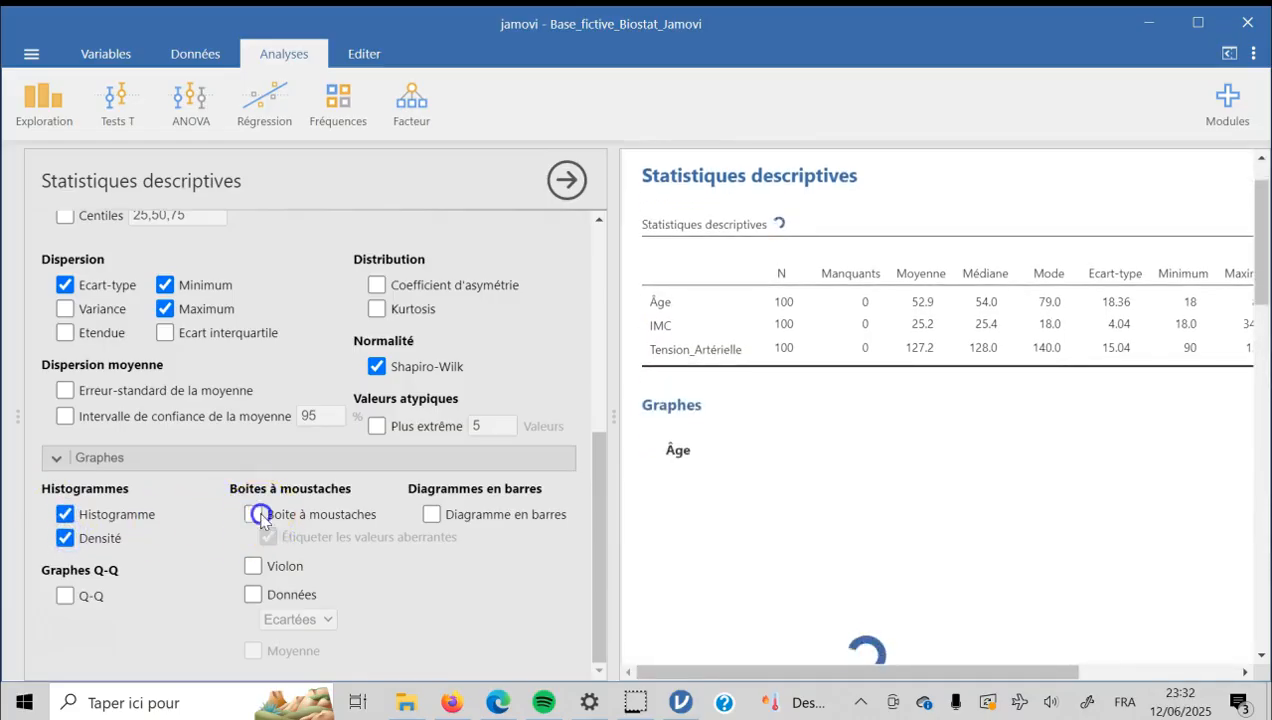
left_click(259, 515)
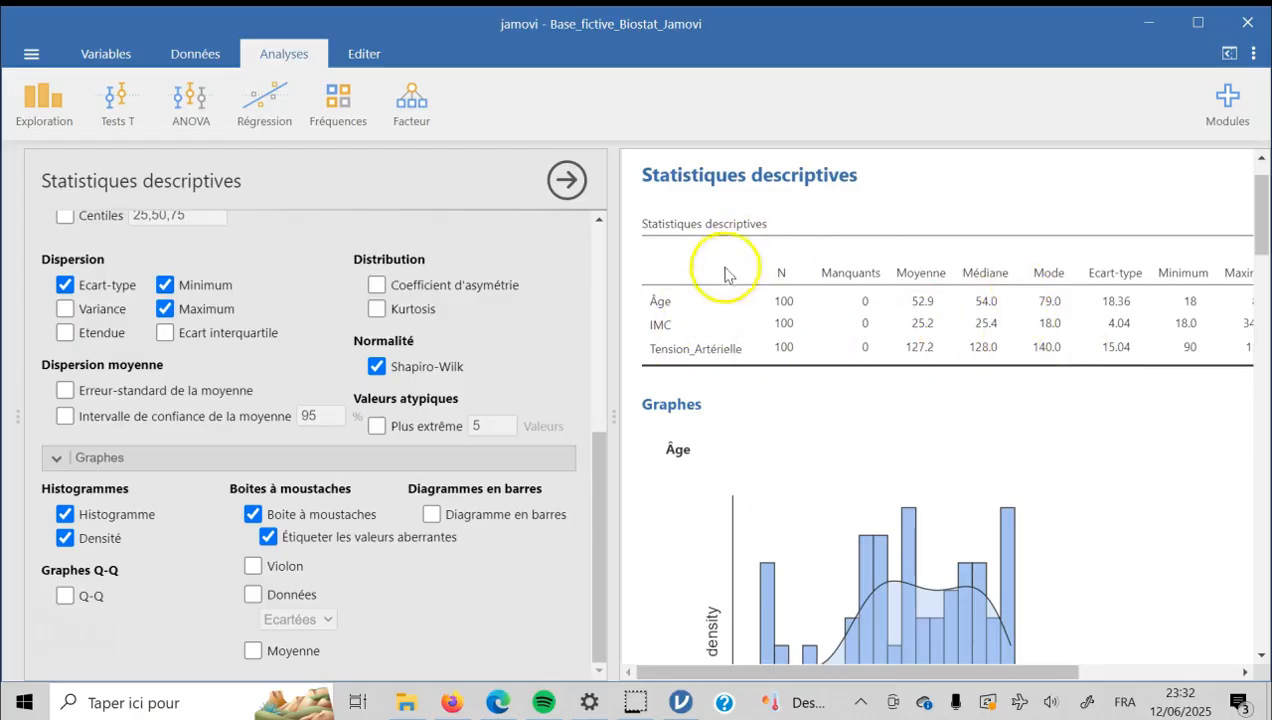
- Examine the histograms and box plots of Âge, IMC and Tension_Artérielle for distribution shape and outliers
scroll(1034, 418, "down", 3)
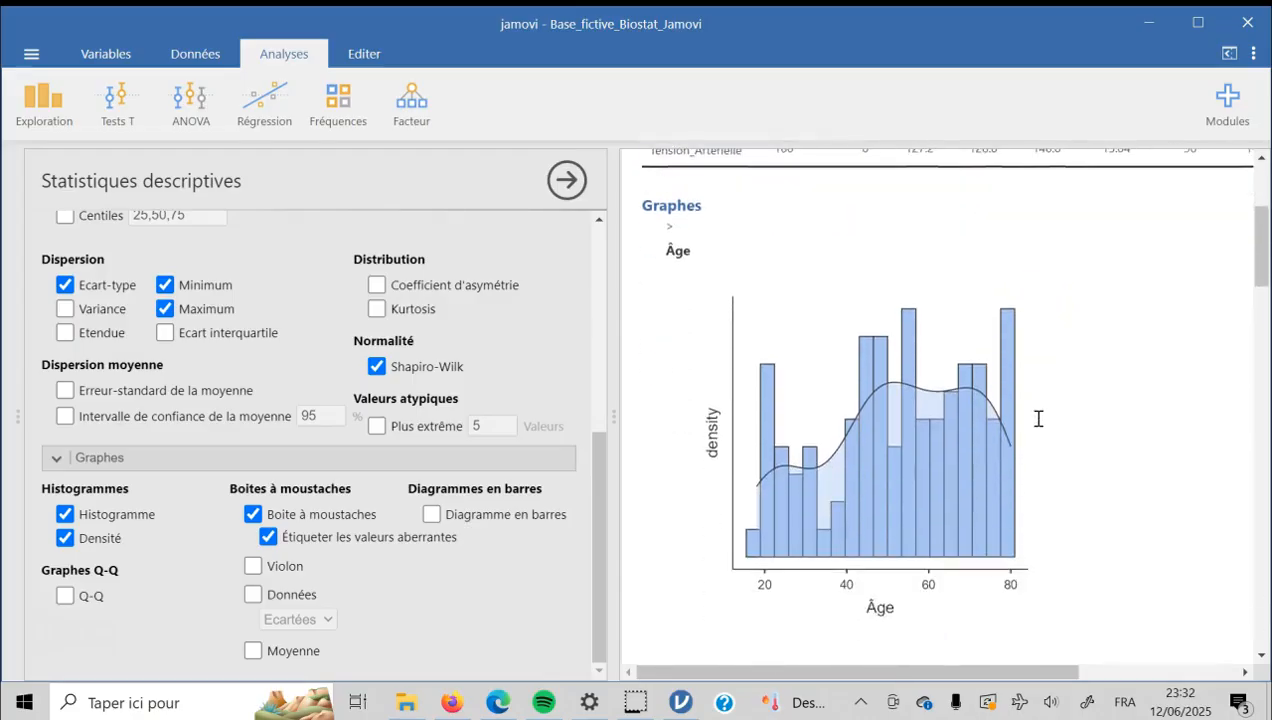
scroll(1037, 426, "down", 4)
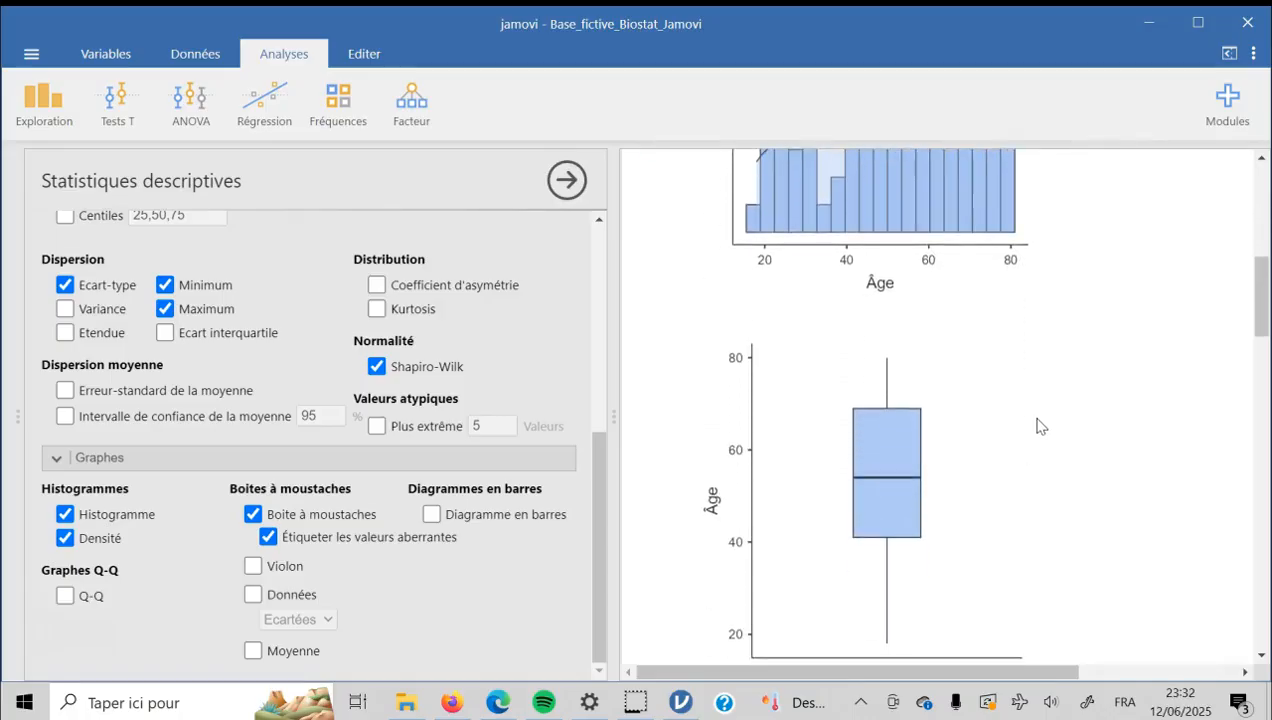
scroll(1040, 426, "down", 6)
scroll(1040, 426, "down", 7)
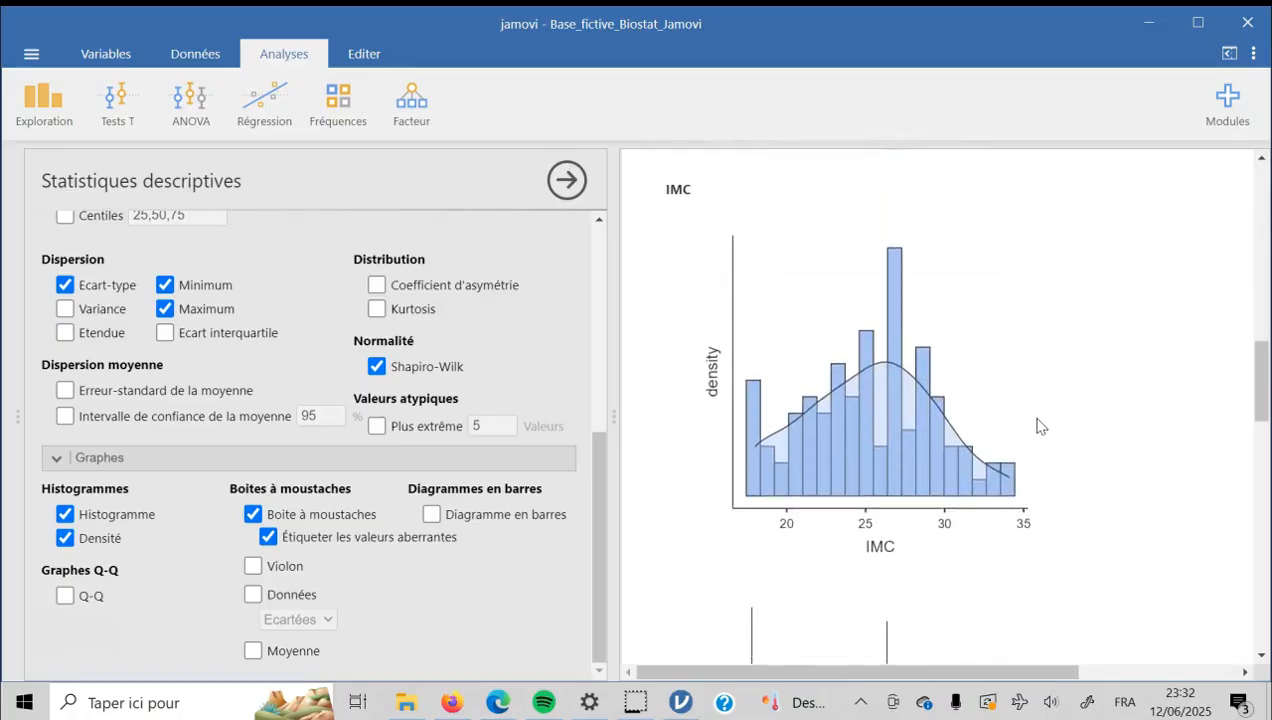
scroll(1040, 426, "down", 7)
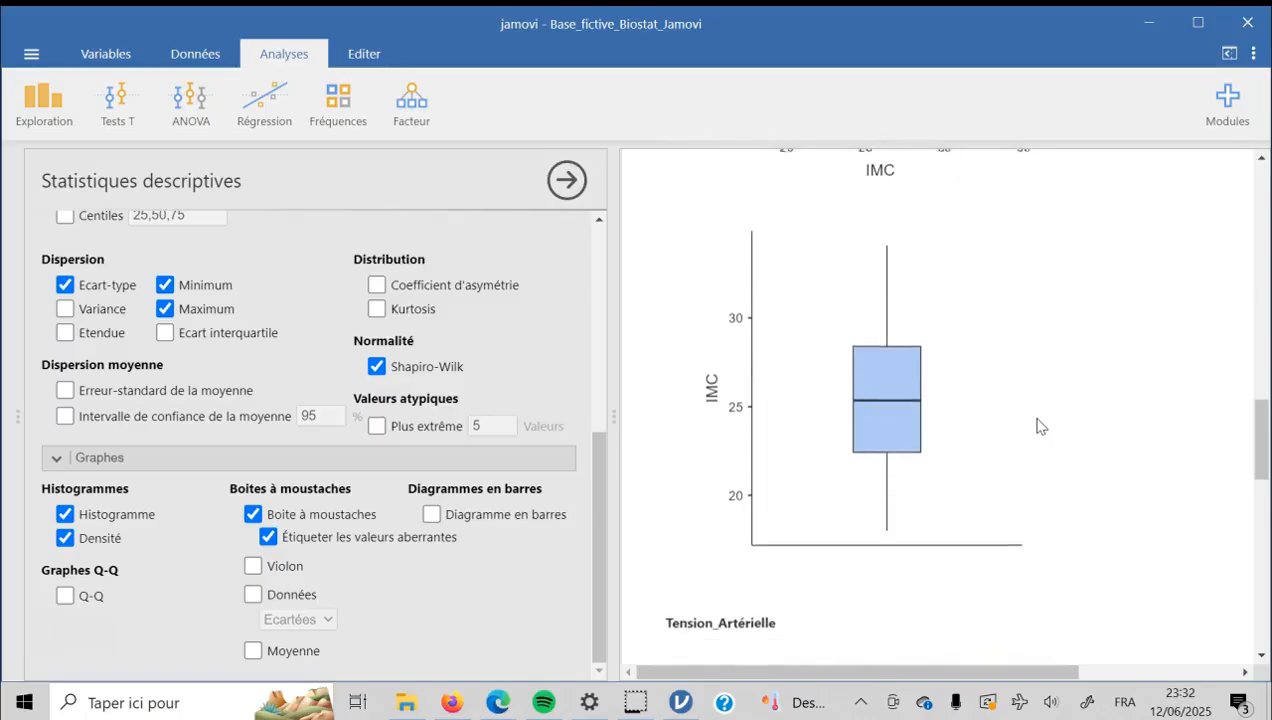
scroll(1040, 426, "down", 8)
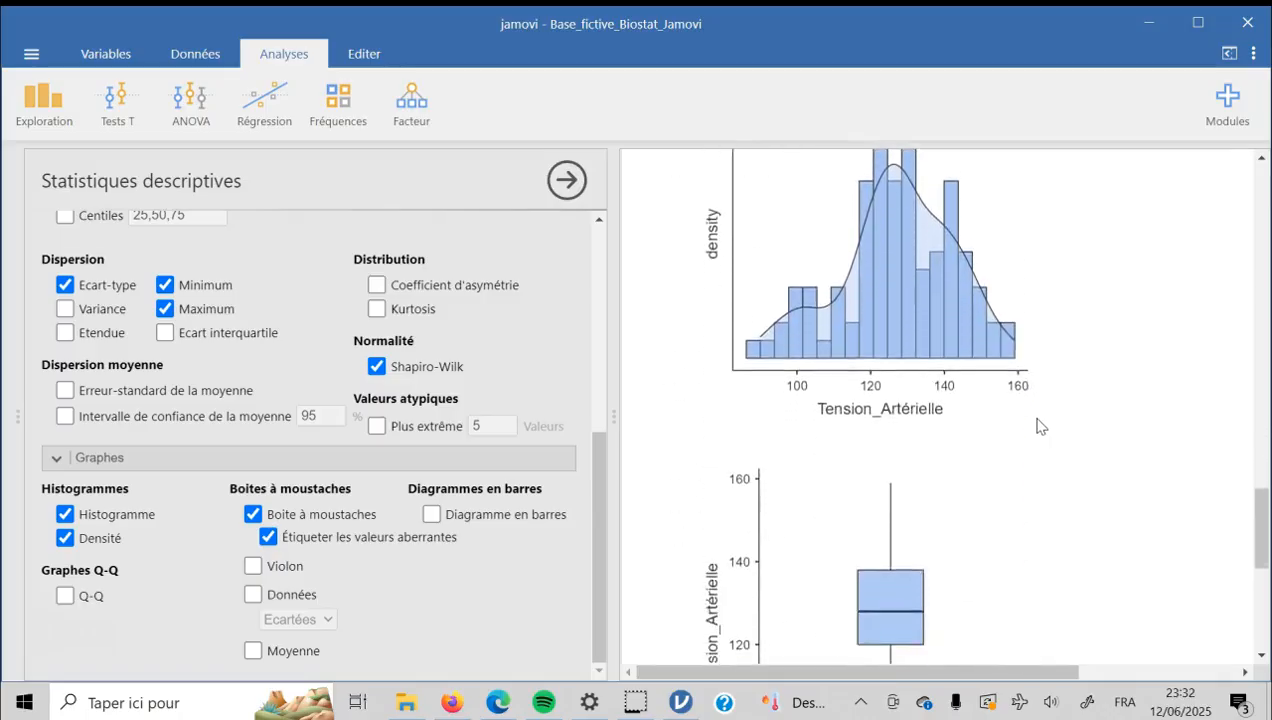
scroll(1040, 426, "down", 2)
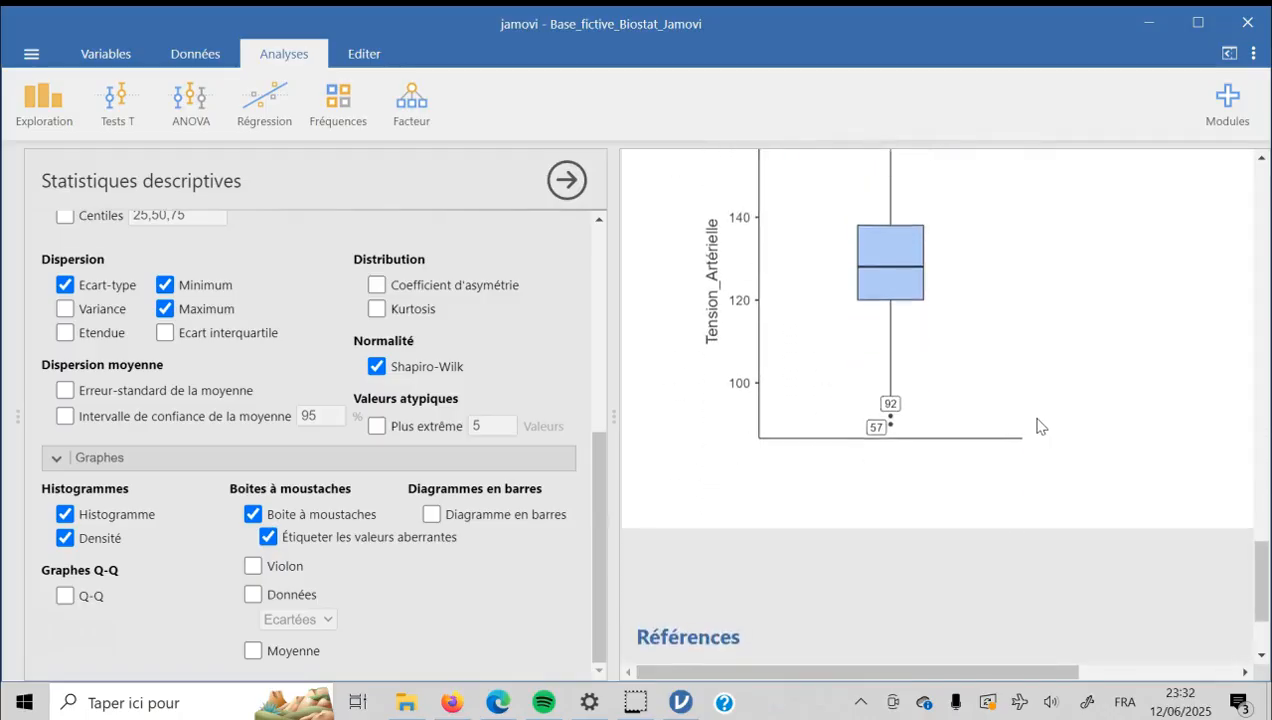
scroll(1040, 426, "up", 1)
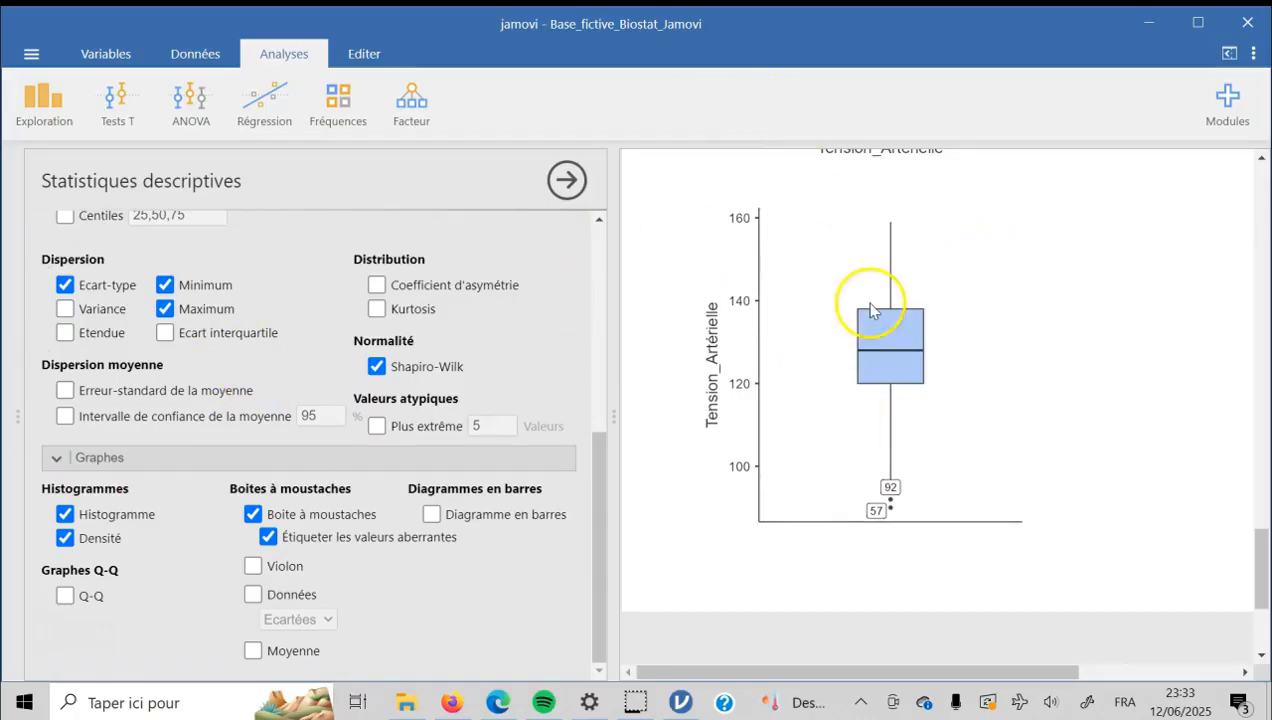
scroll(870, 300, "up", 10)
scroll(870, 310, "down", 5)
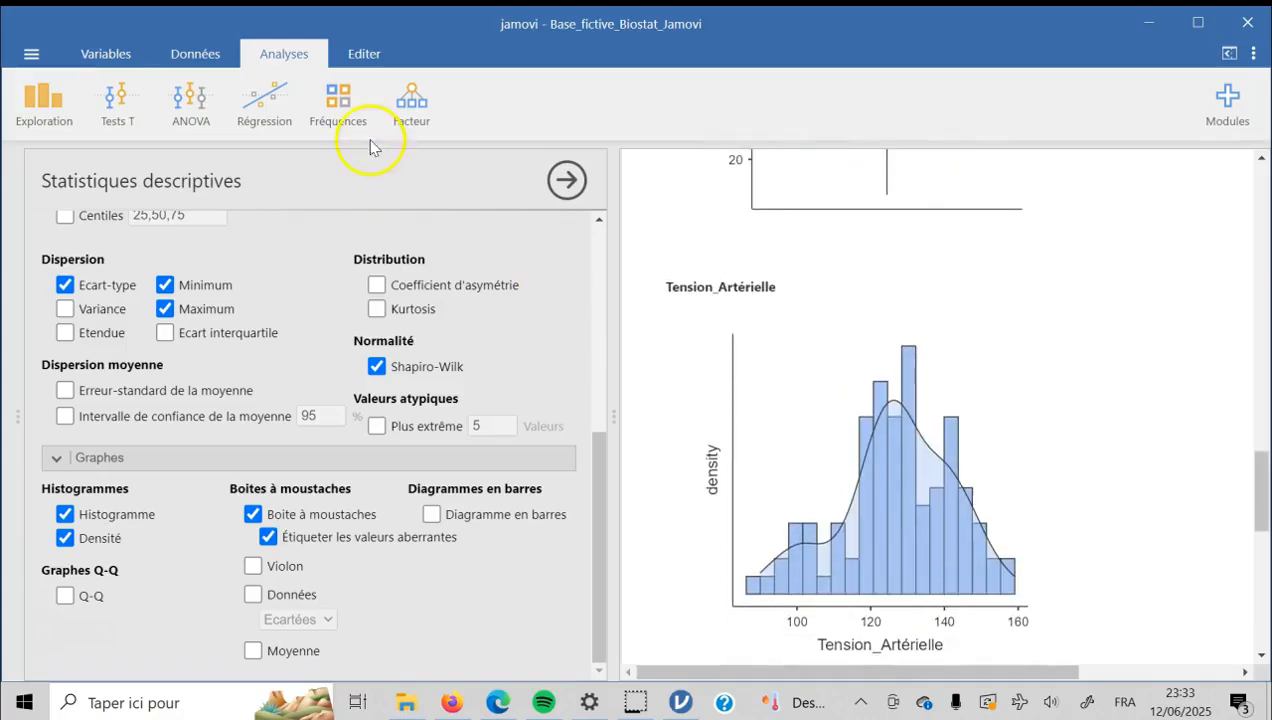
- Create a second descriptive statistics analysis of the variables Sexe, Groupe_Traitement, Fumeur and Satisfaction
left_click(41, 120)
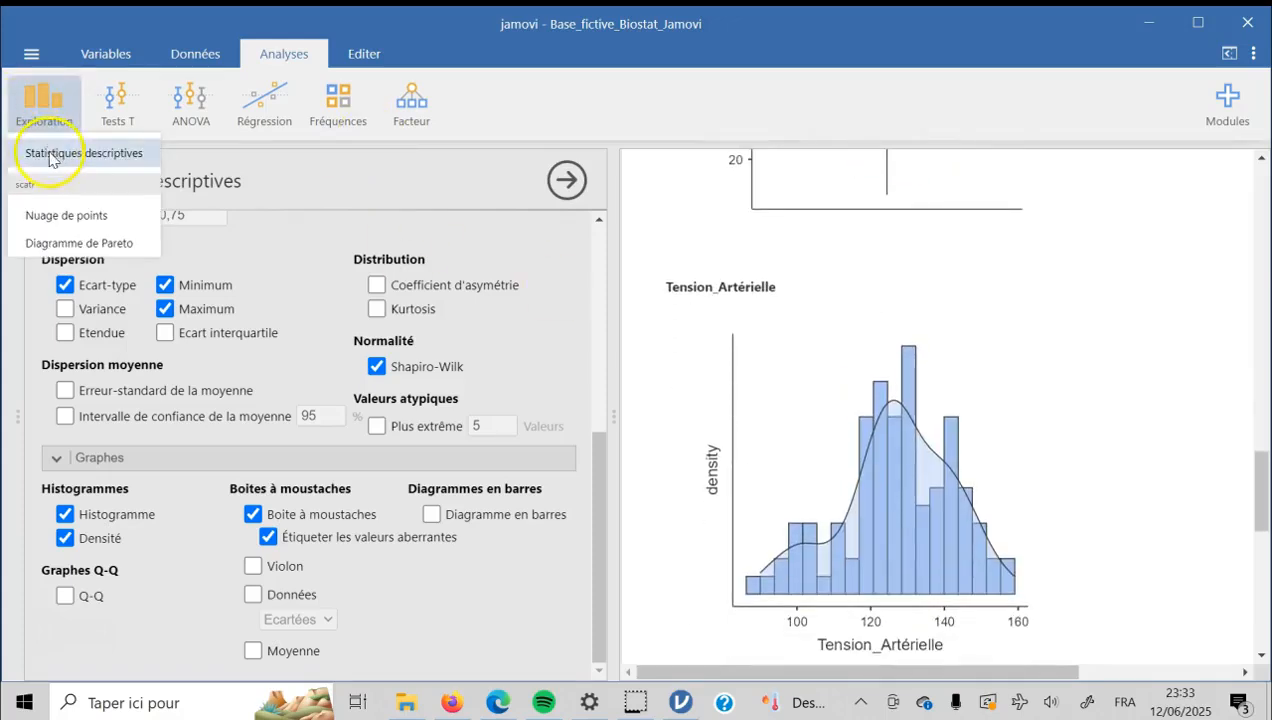
left_click(52, 155)
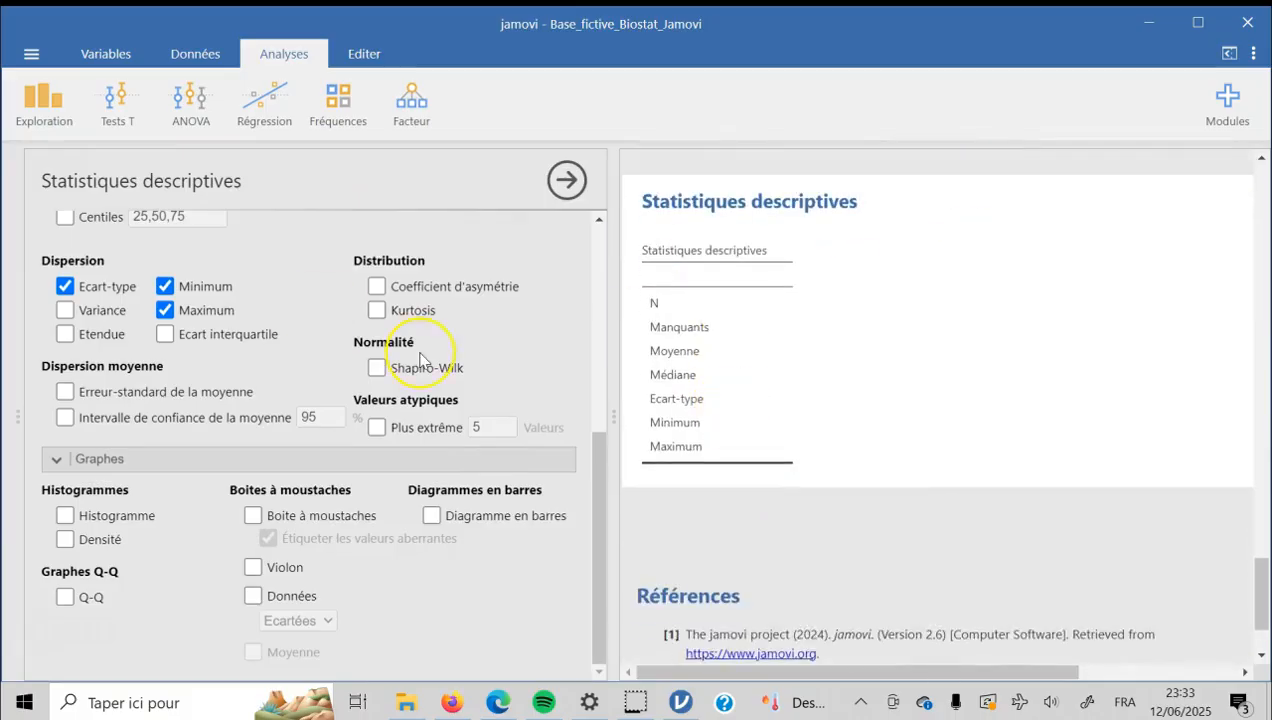
scroll(420, 360, "up", 5)
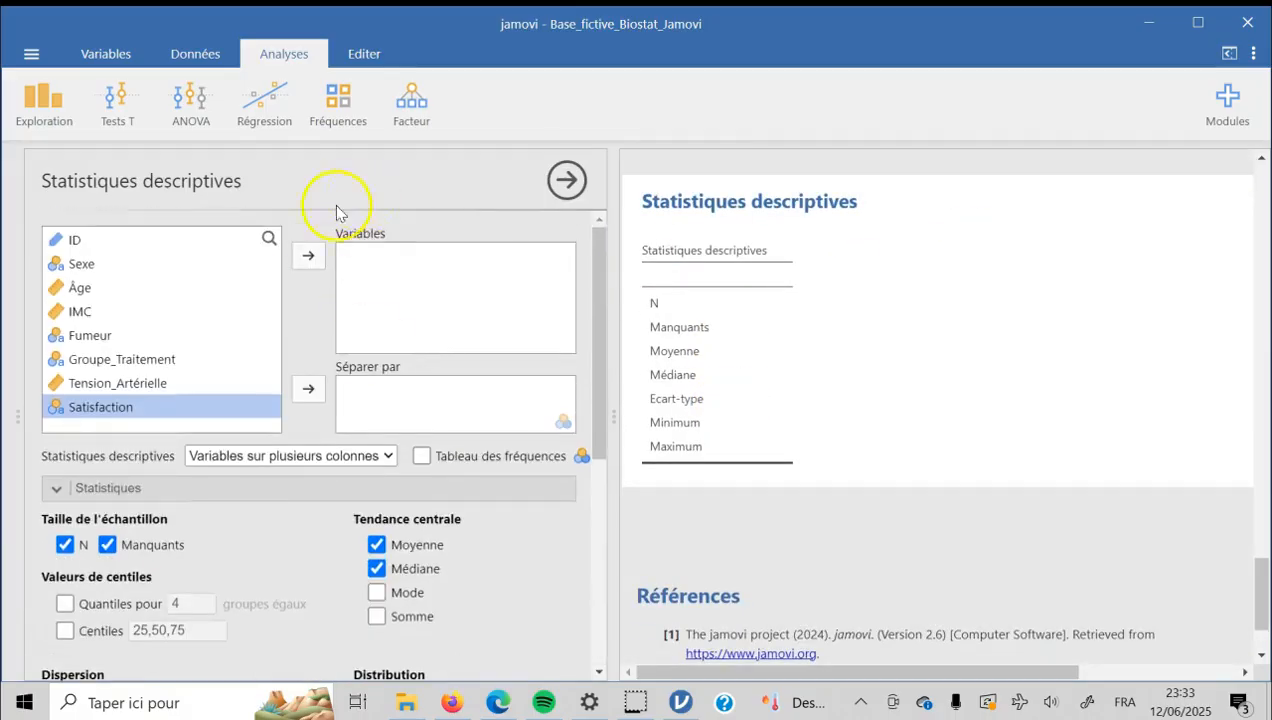
left_click(112, 268)
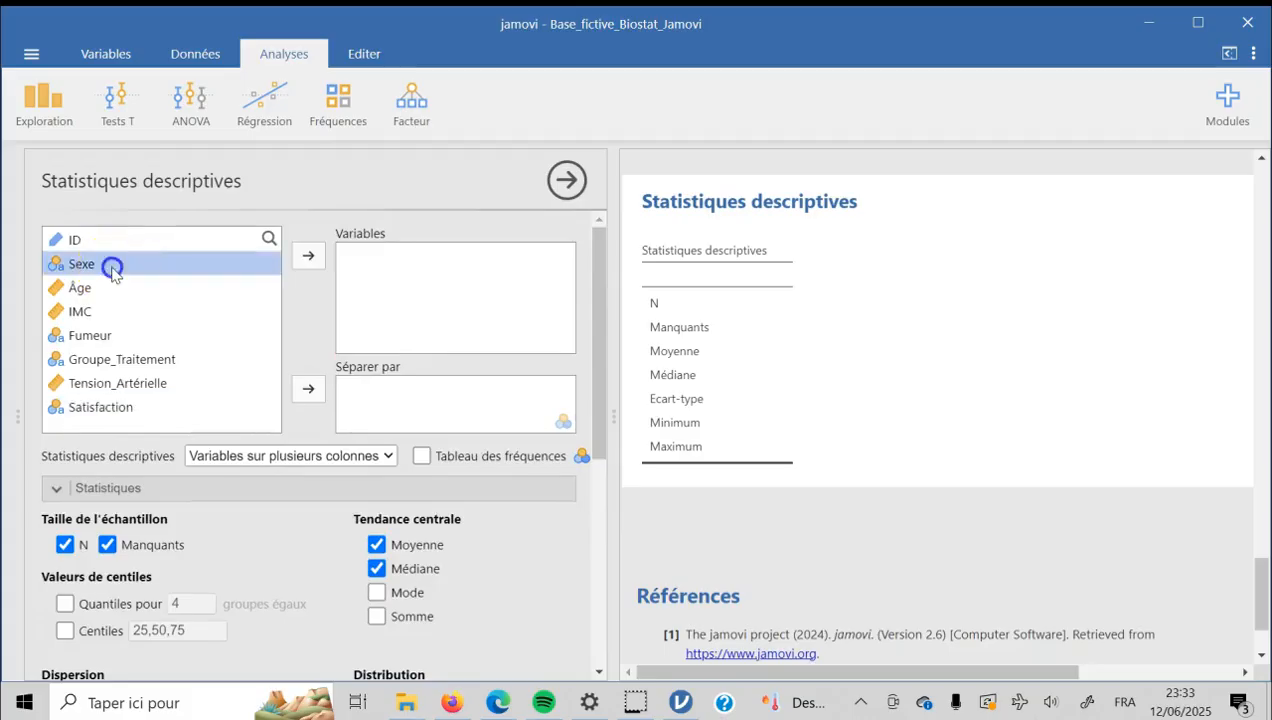
left_click(308, 256)
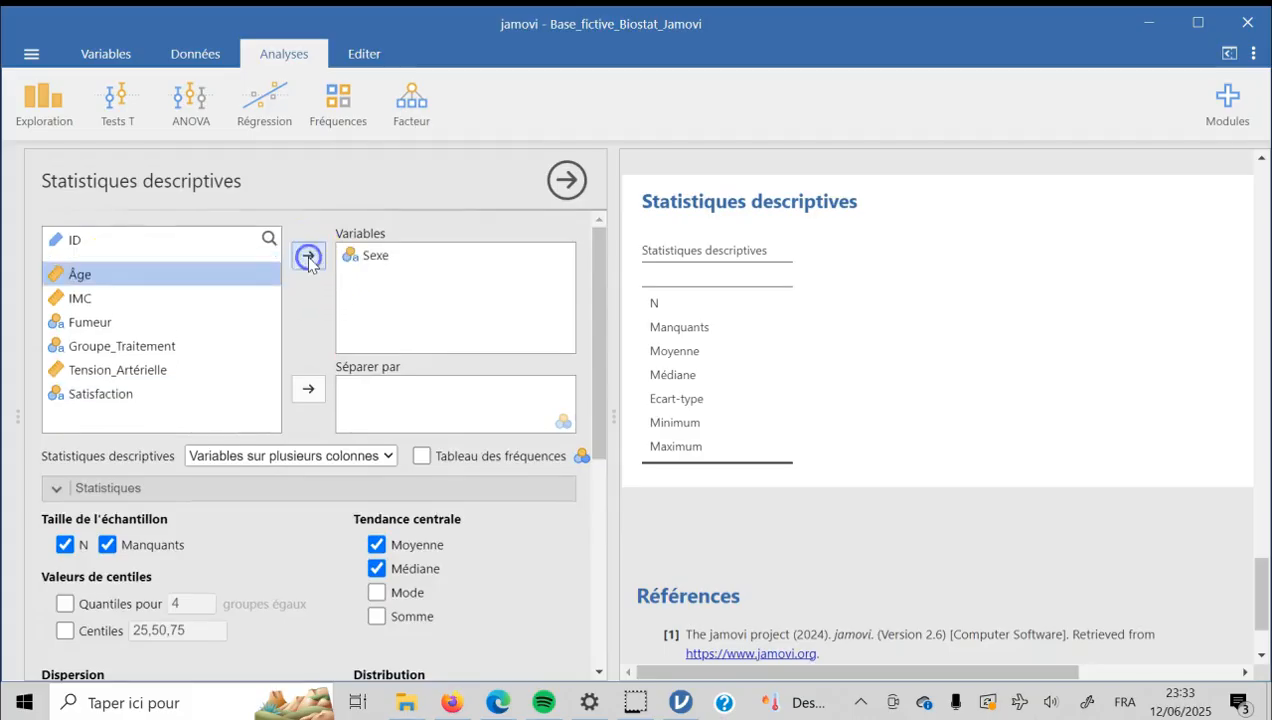
left_click(164, 310)
left_click(153, 338)
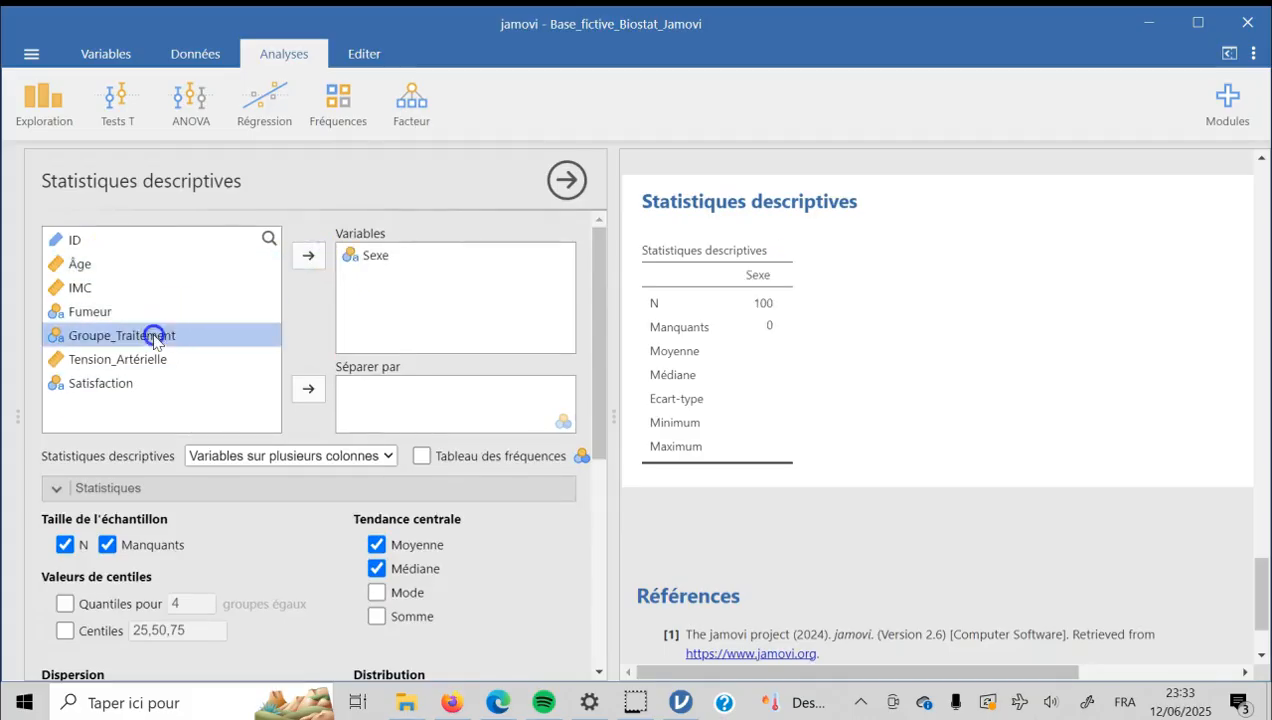
left_click(308, 255)
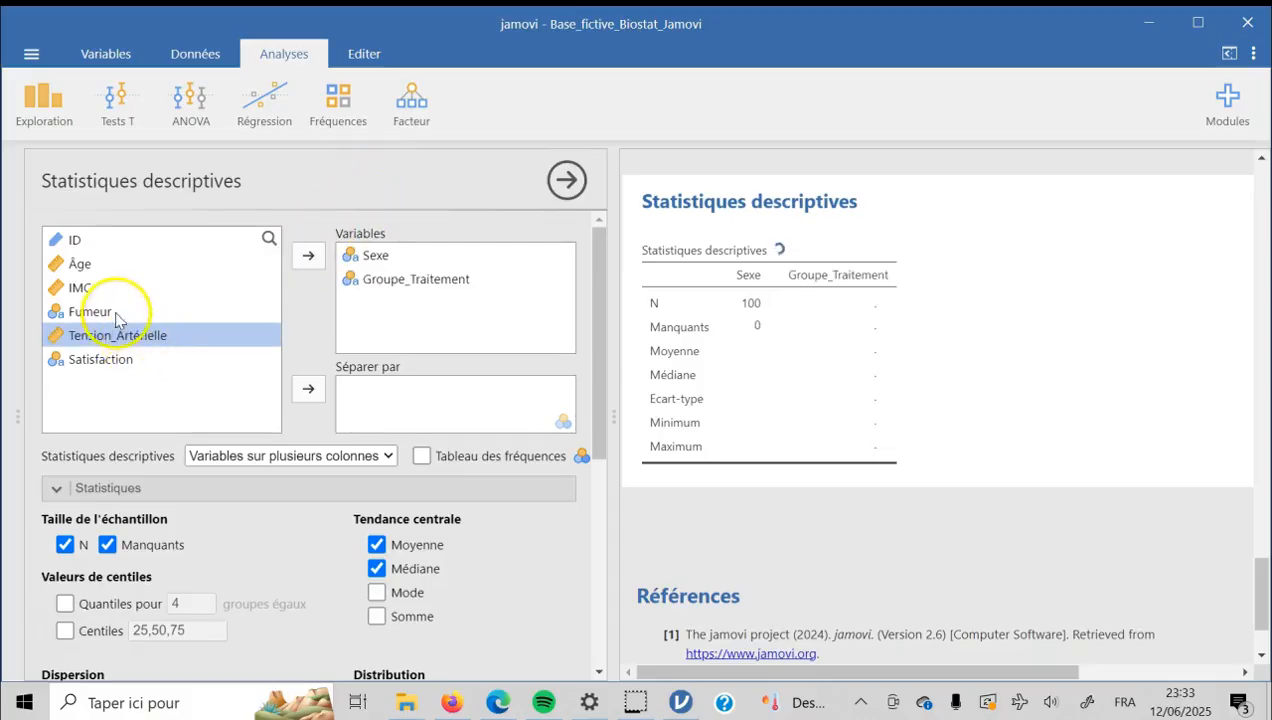
left_click(115, 313)
left_click(307, 257)
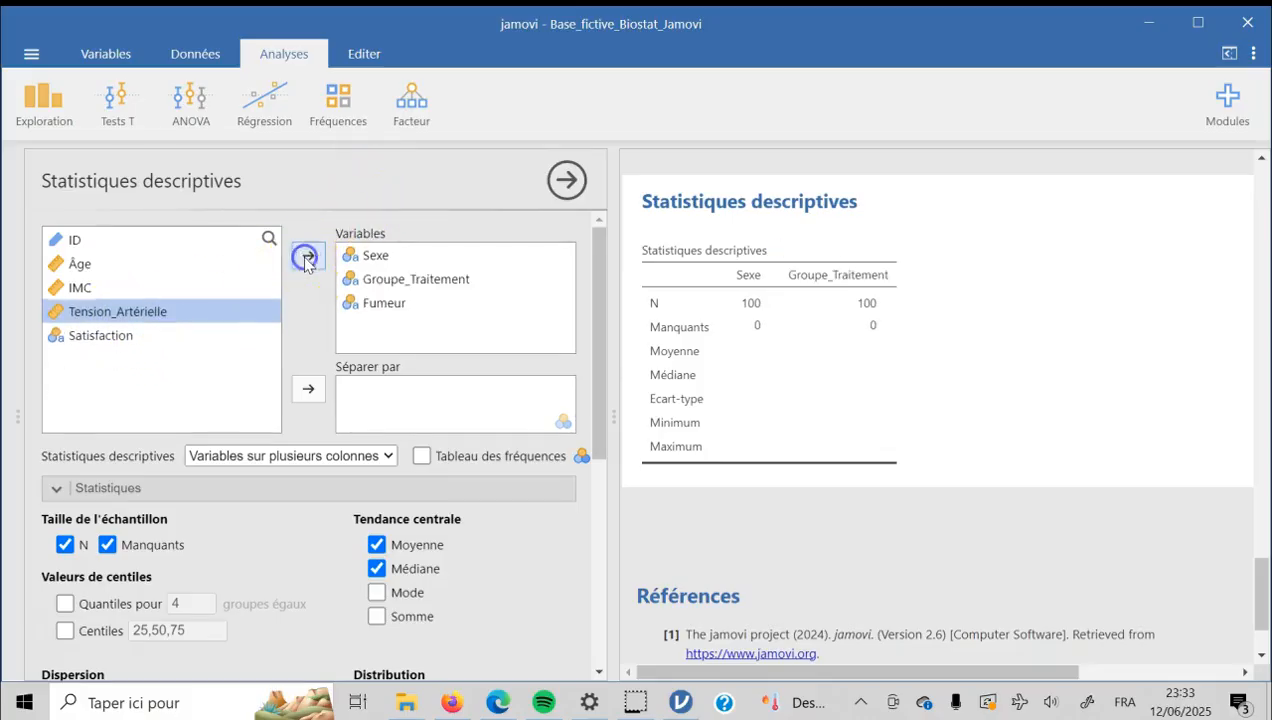
left_click(150, 336)
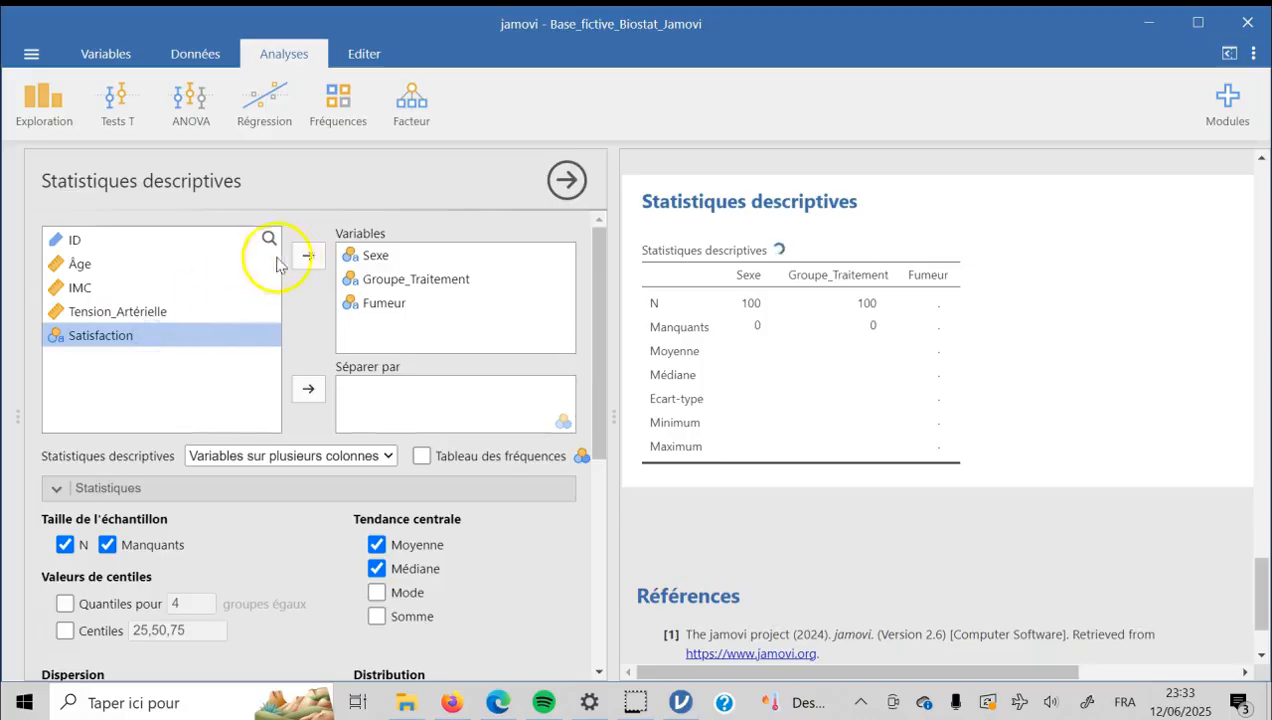
left_click(308, 255)
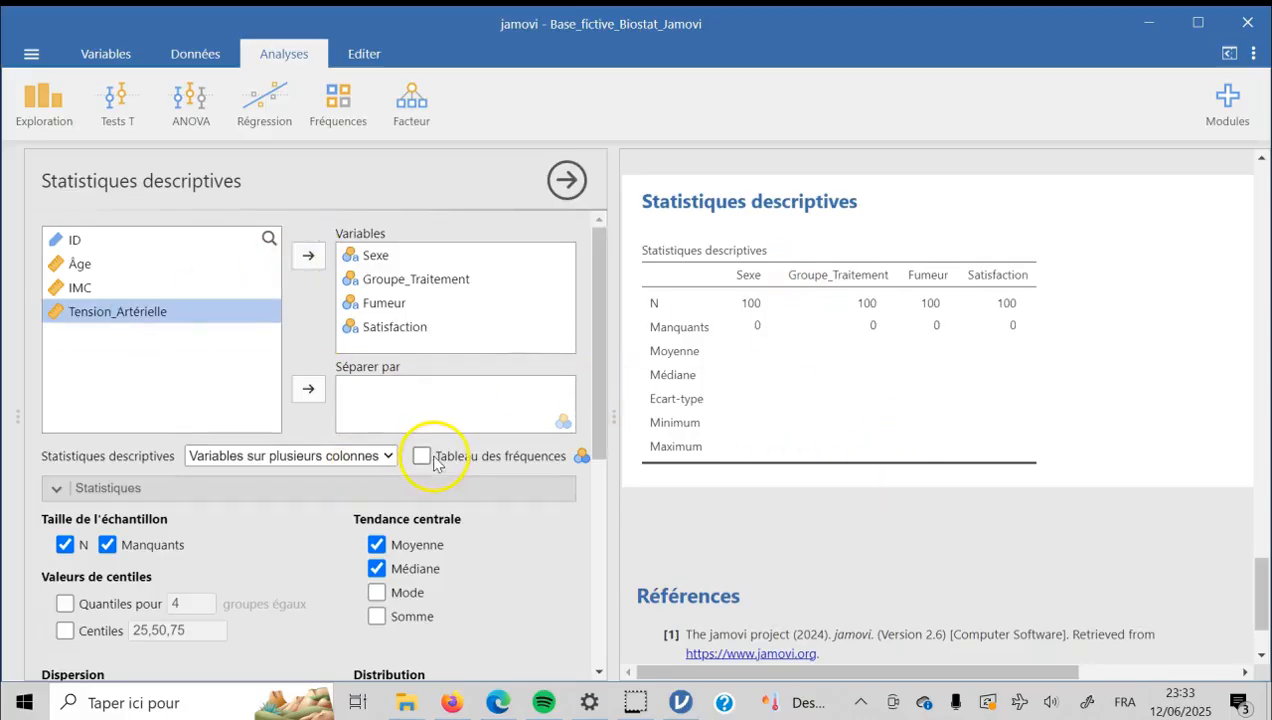
- Enable frequency tables for the categorical variables, exclude Moyenne and Médiane, and review the resulting tables
left_click(376, 568)
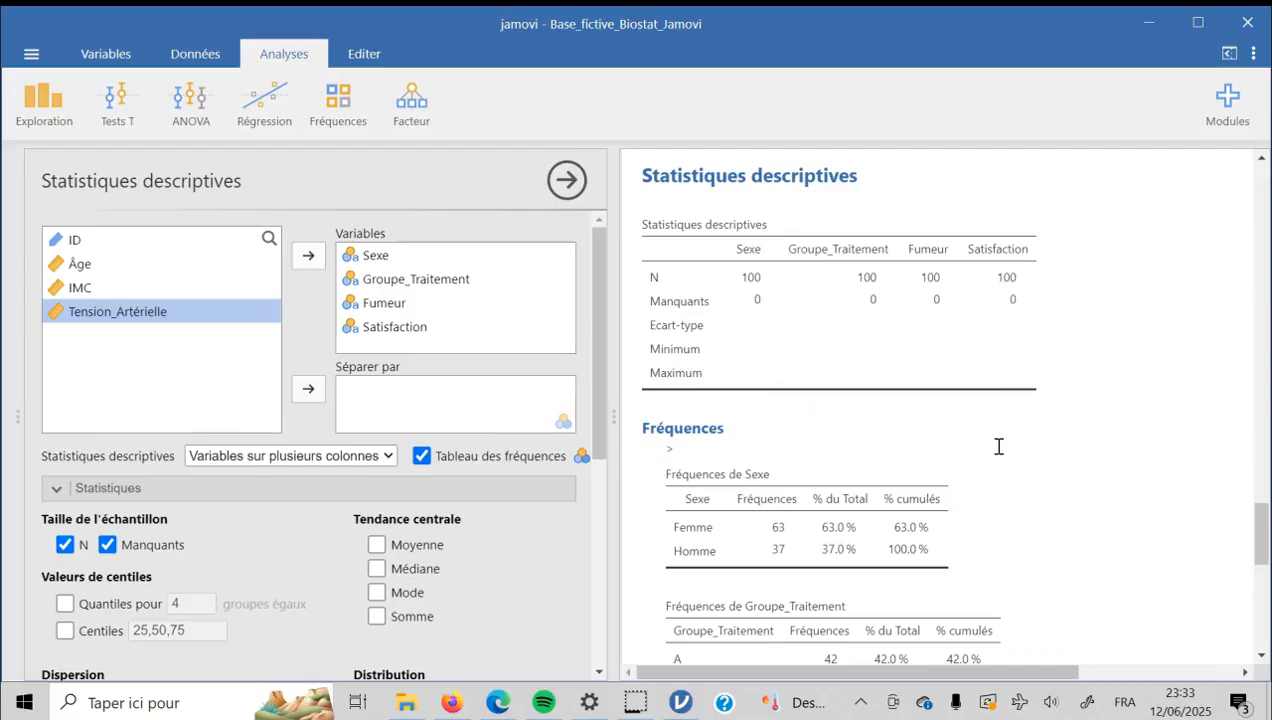
scroll(998, 446, "down", 2)
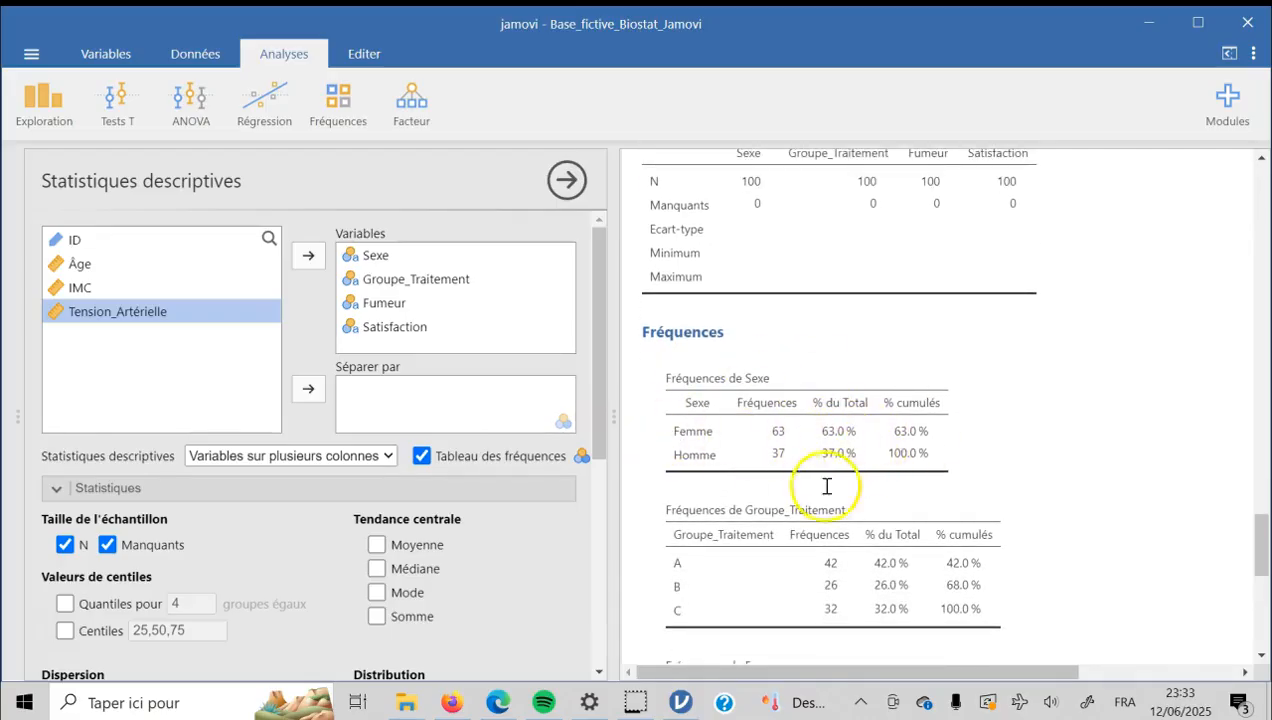
scroll(955, 502, "down", 5)
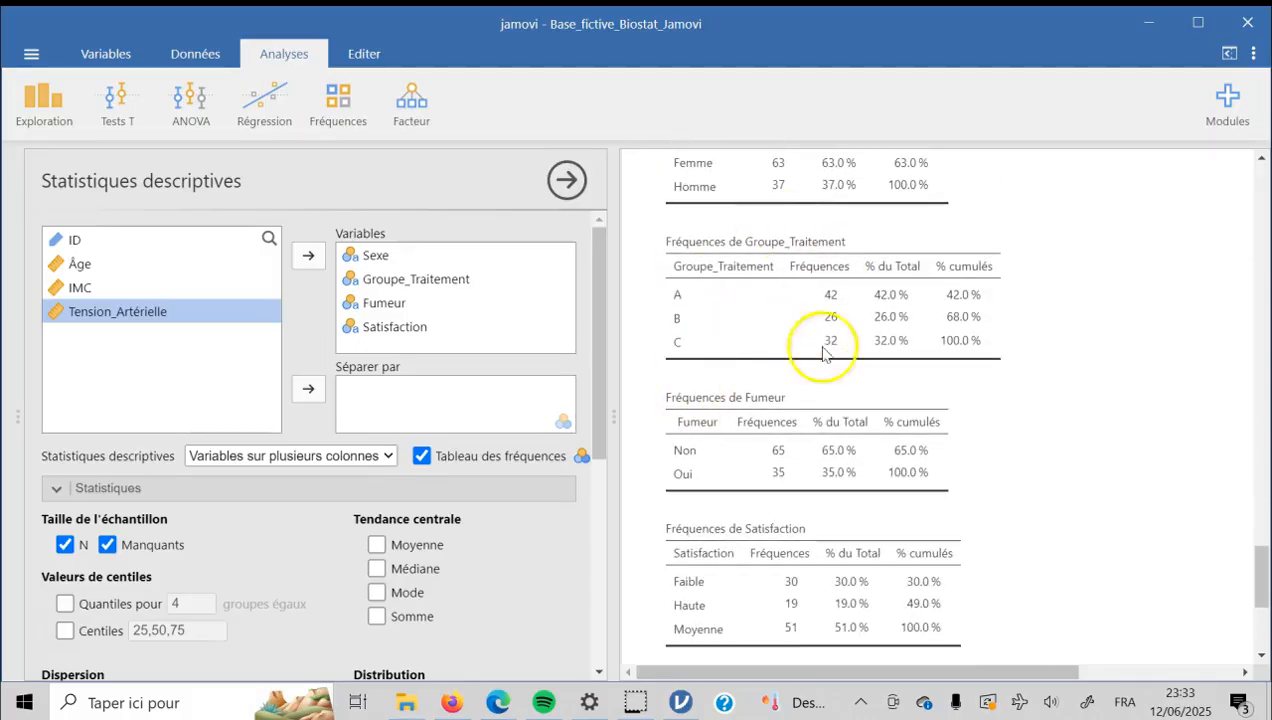
scroll(1022, 590, "down", 3)
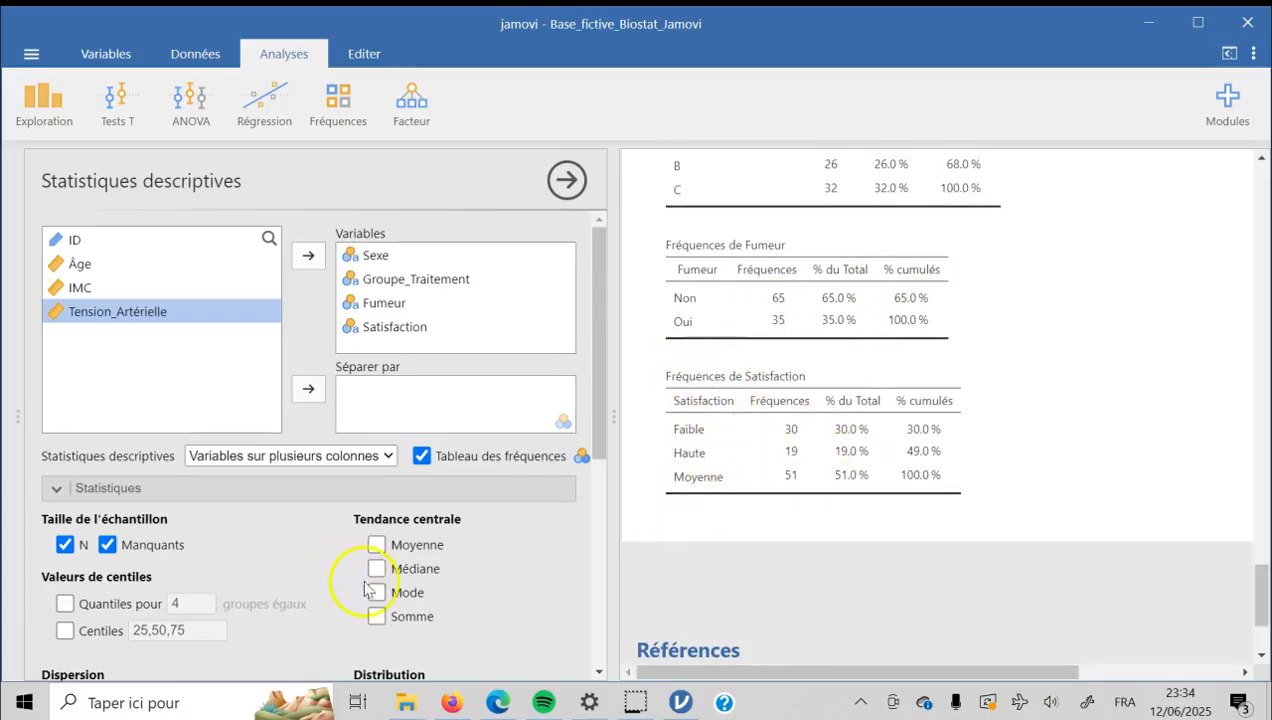
- Add bar charts for the four categorical variables and view the Sexe chart
scroll(388, 620, "down", 5)
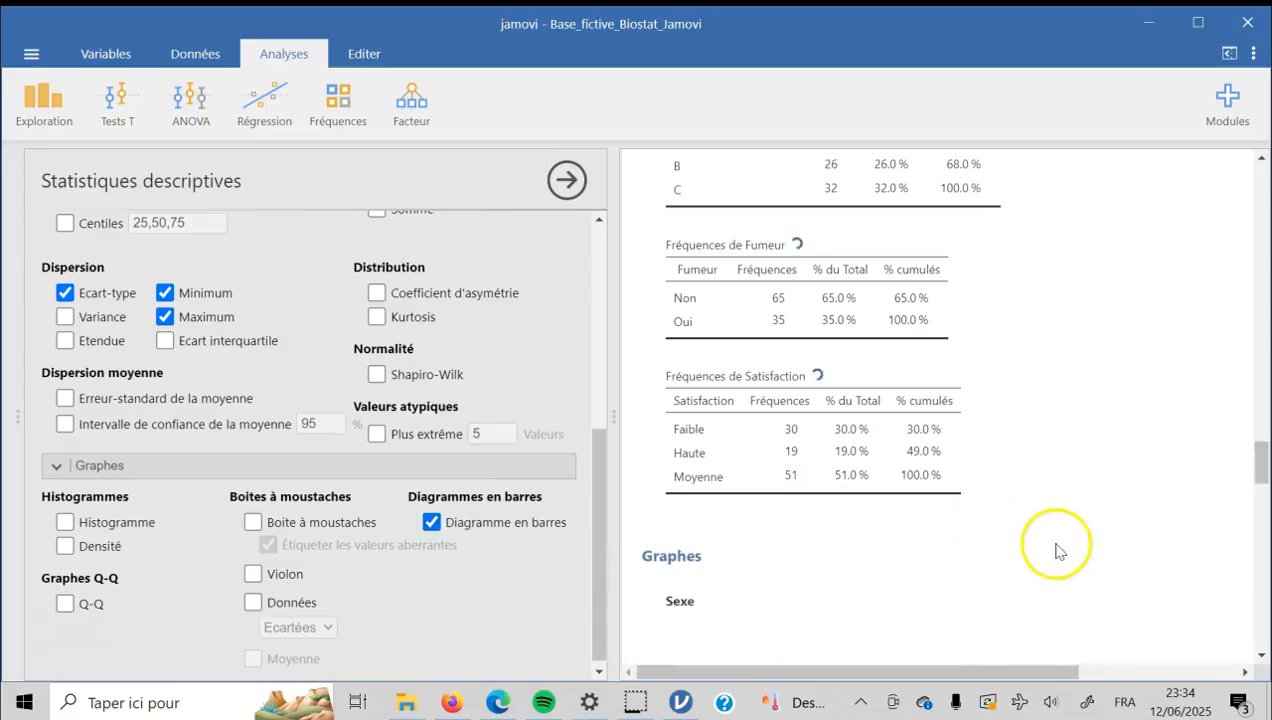
scroll(1060, 551, "down", 3)
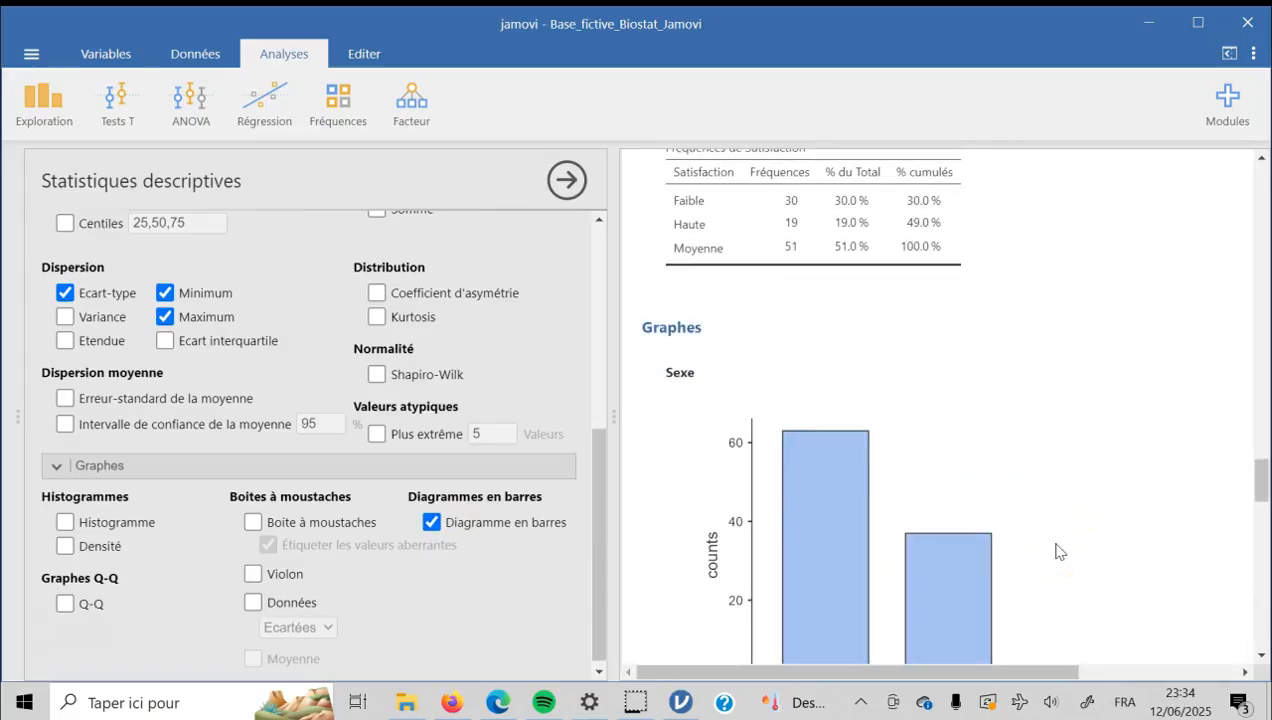
- Examine the bar charts of Sexe, Groupe_Traitement, Fumeur and Satisfaction to compare their category counts
scroll(1060, 551, "down", 2)
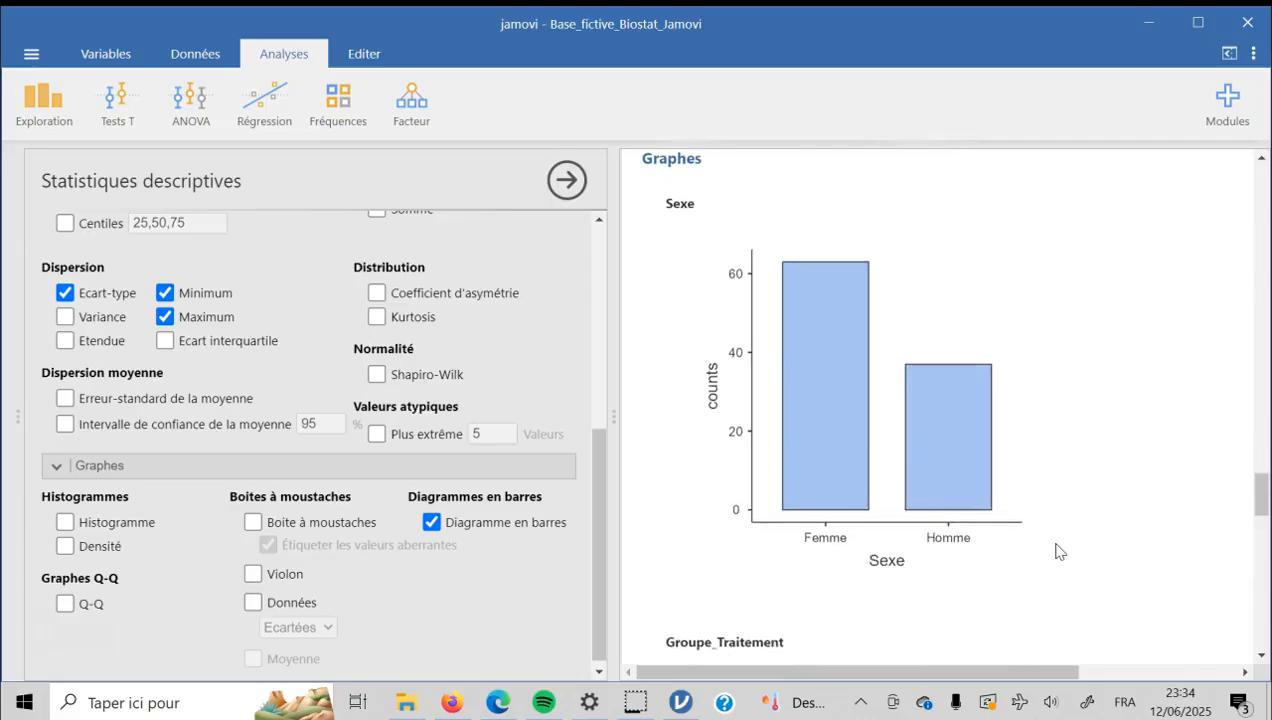
scroll(1040, 477, "down", 7)
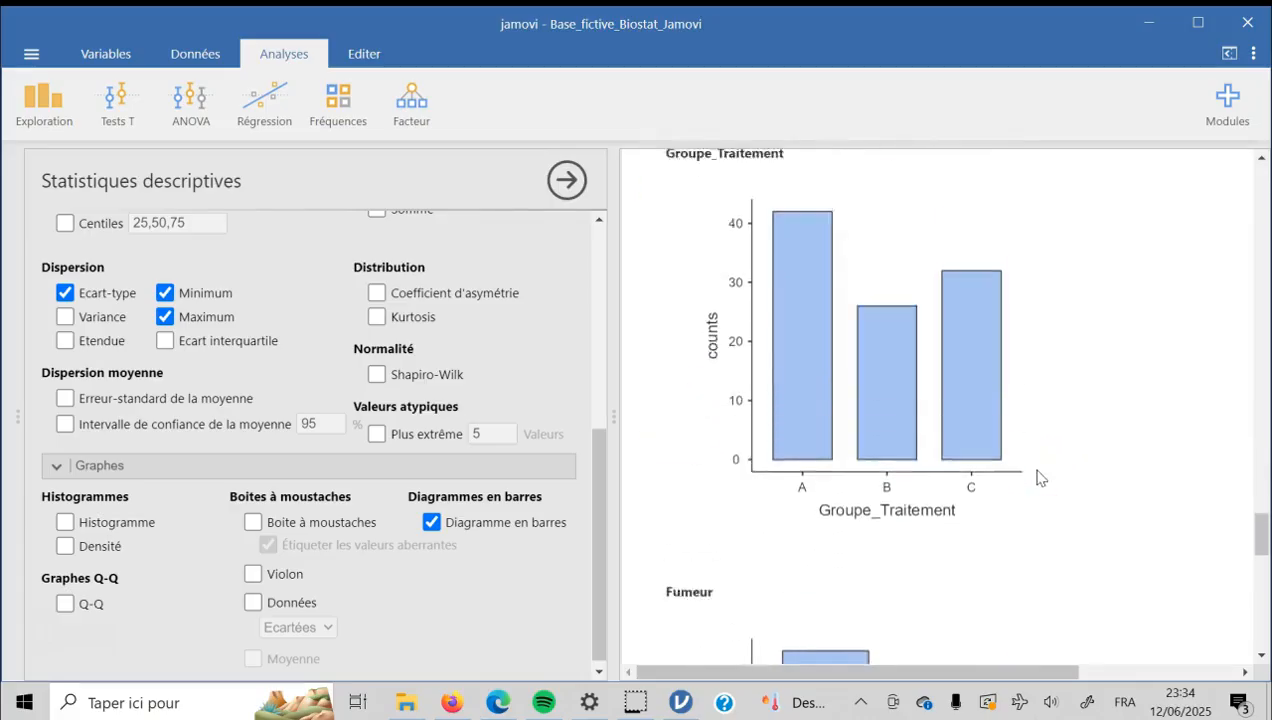
scroll(1040, 477, "down", 7)
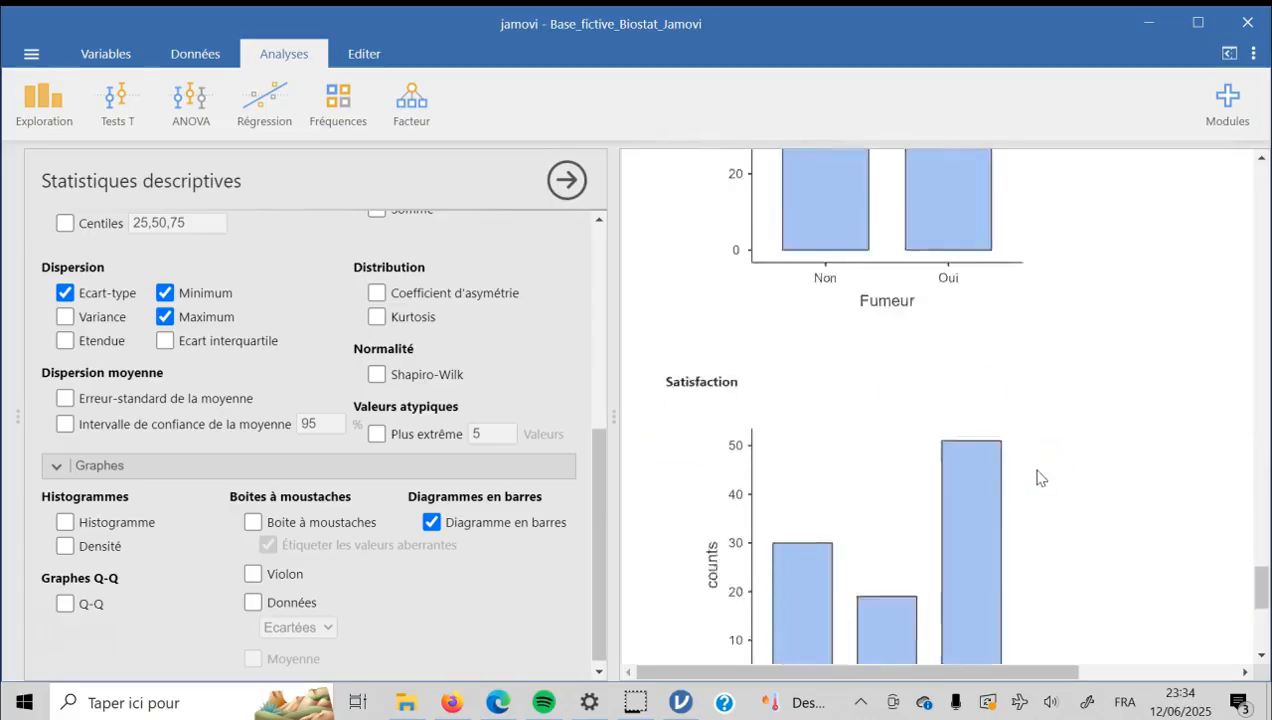
scroll(1040, 477, "up", 4)
scroll(1040, 477, "down", 4)
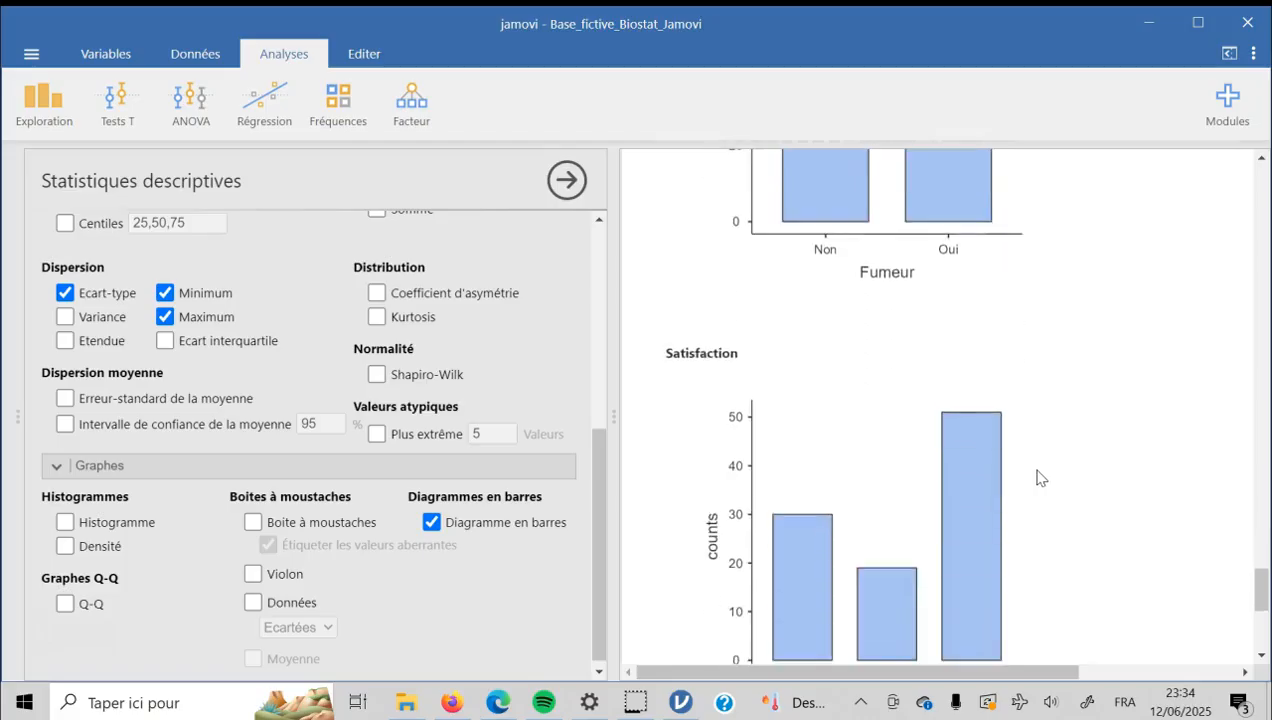
scroll(1040, 477, "down", 2)
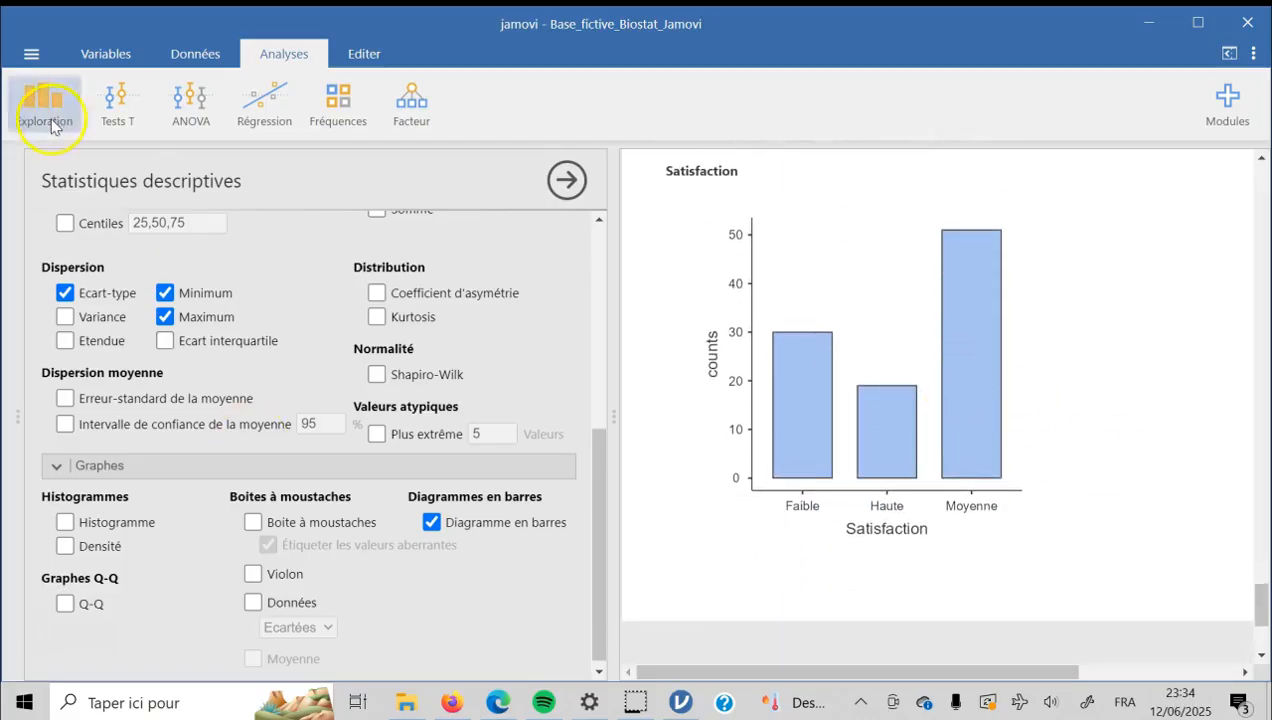
- Create a third descriptive statistics analysis of Sexe split by Fumeur, with frequency tables and the Variables sur plusieurs lignes layout
left_click(44, 112)
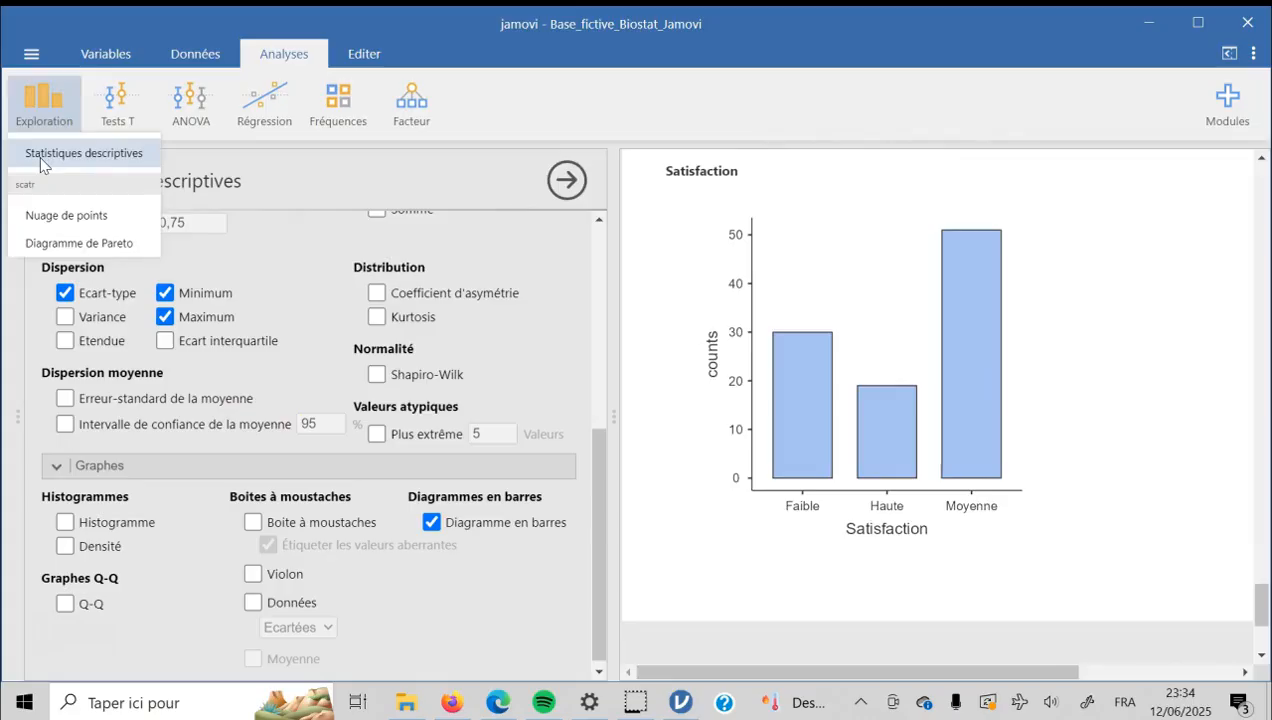
left_click(42, 155)
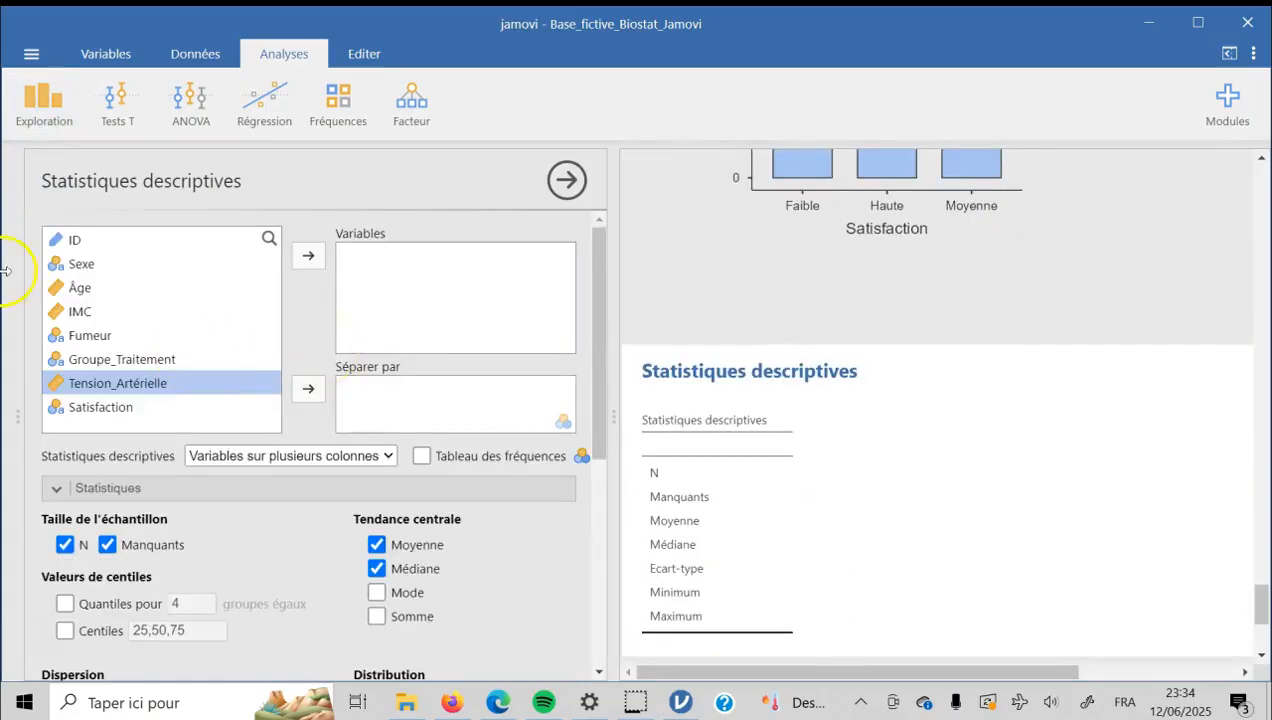
left_click(72, 266)
left_click(308, 258)
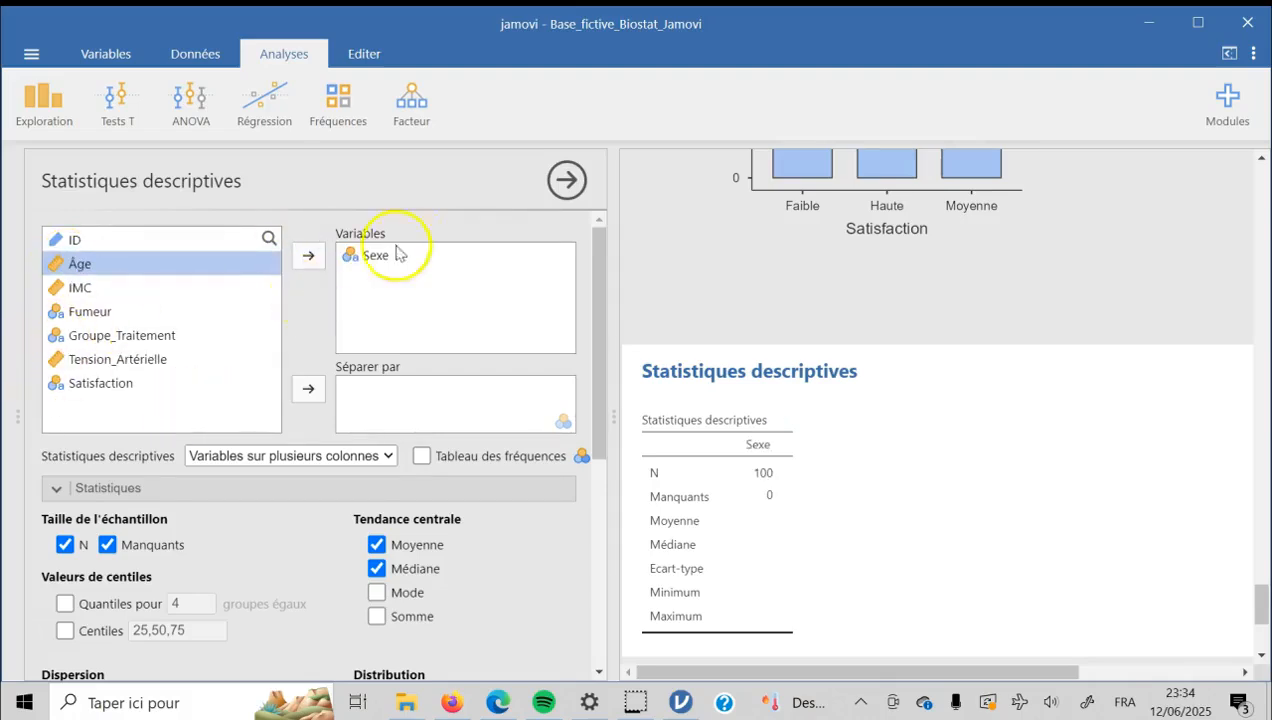
left_click(89, 314)
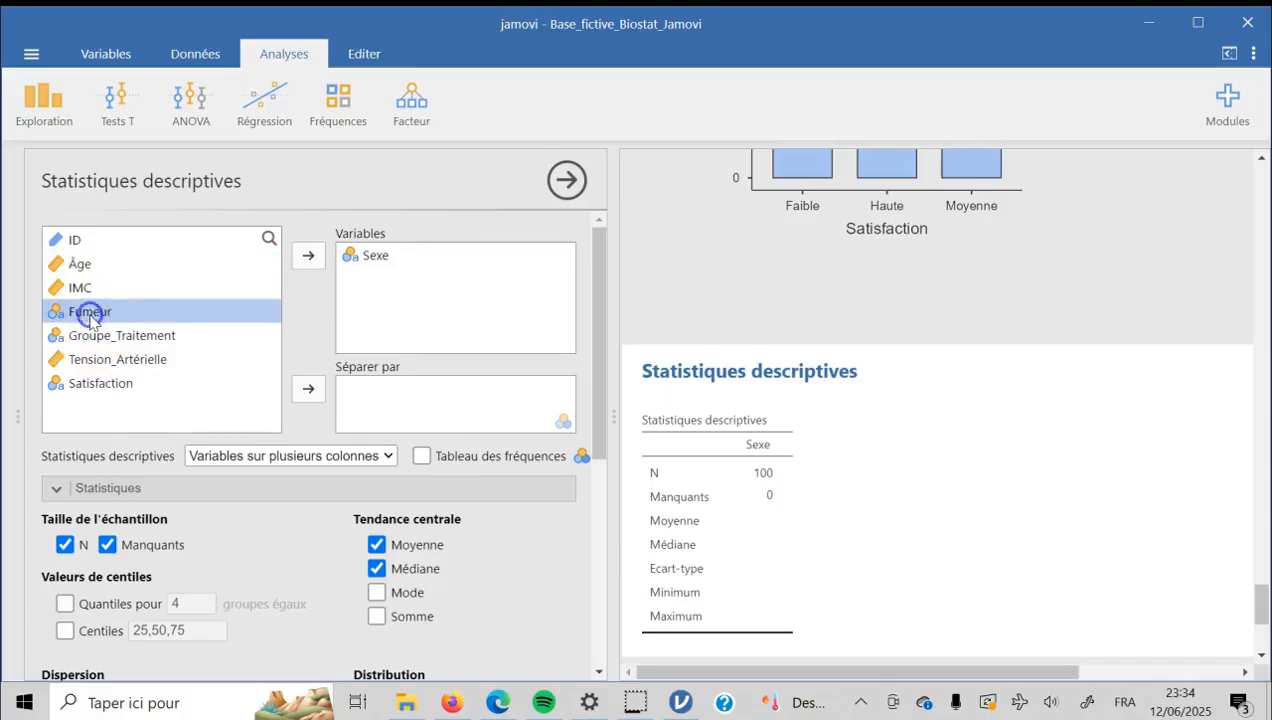
left_click_drag(89, 314, 403, 406)
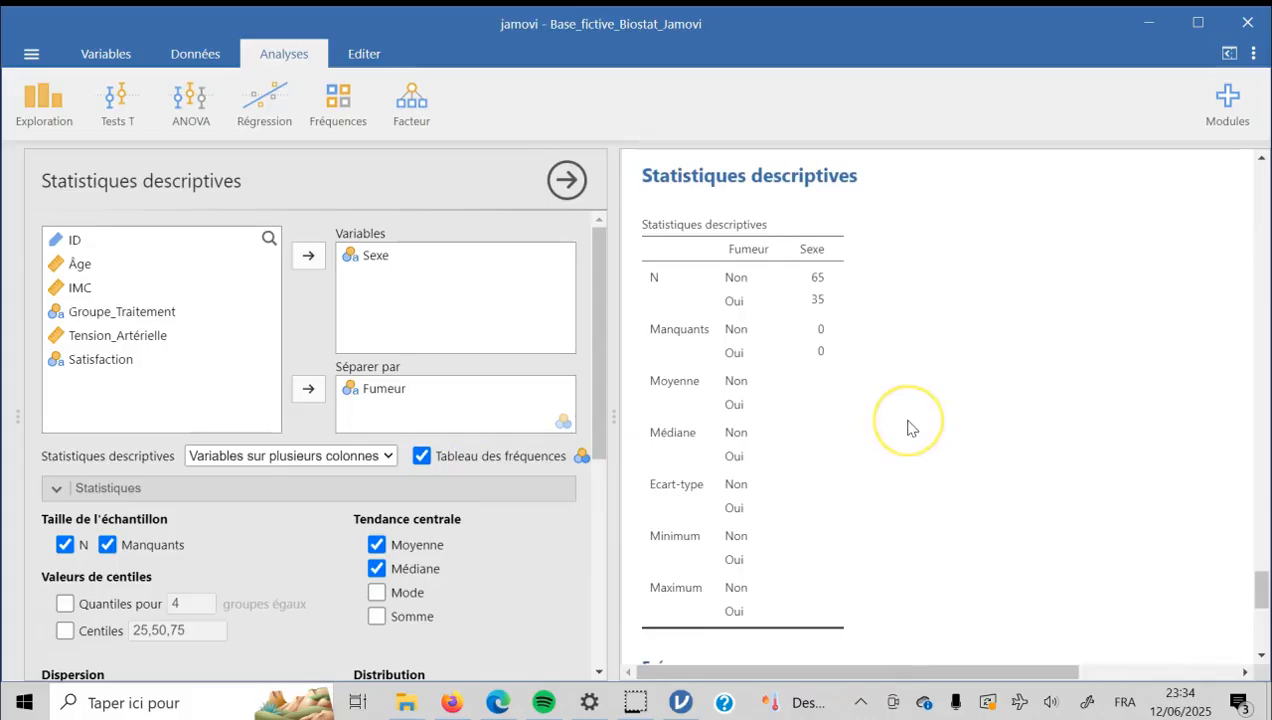
left_click(386, 456)
left_click(370, 478)
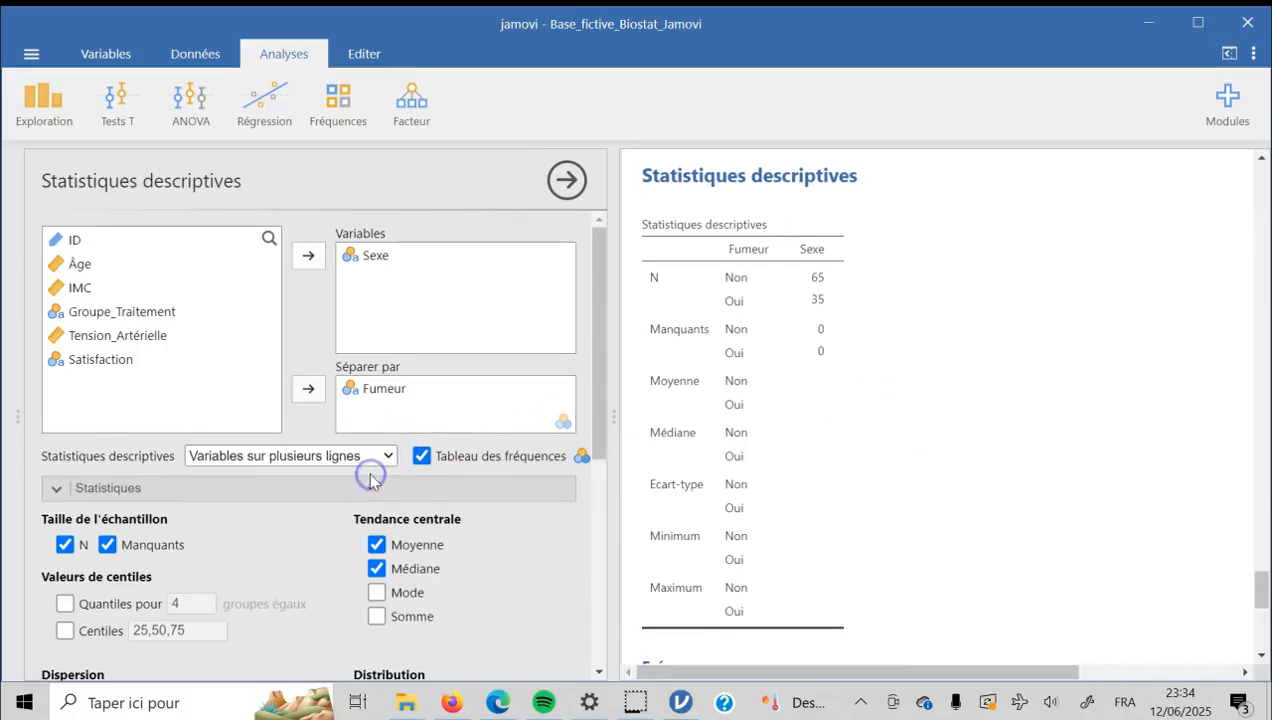